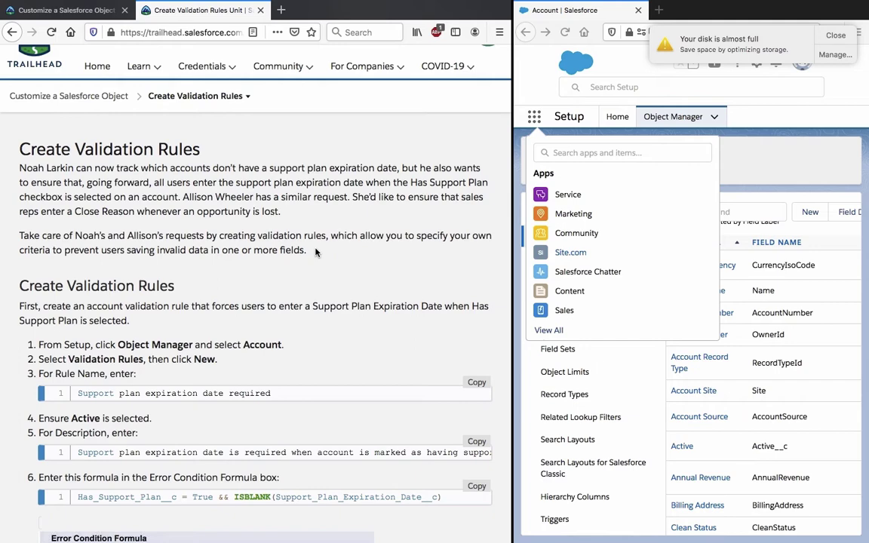
- Open a blank Account validation rule form from Object Manager's Validation Rules list
scroll(316, 252, down, 5)
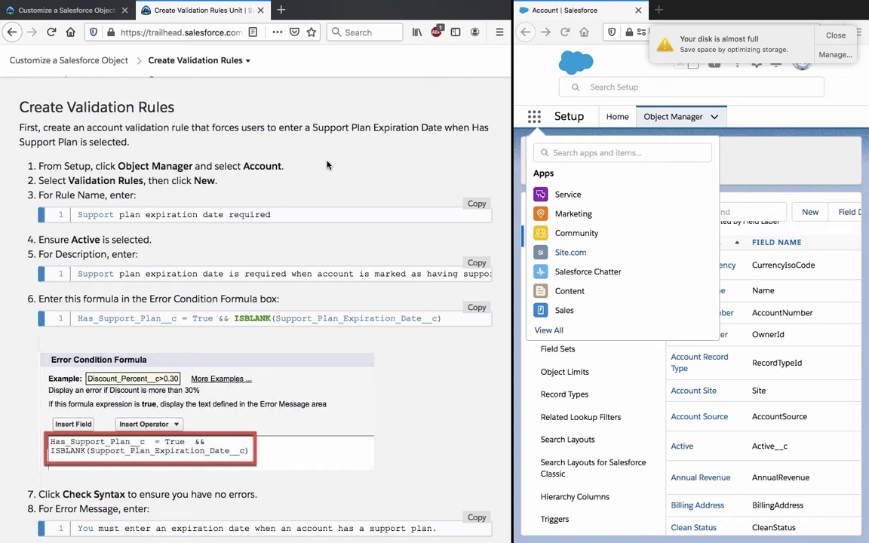
triple_click(243, 166)
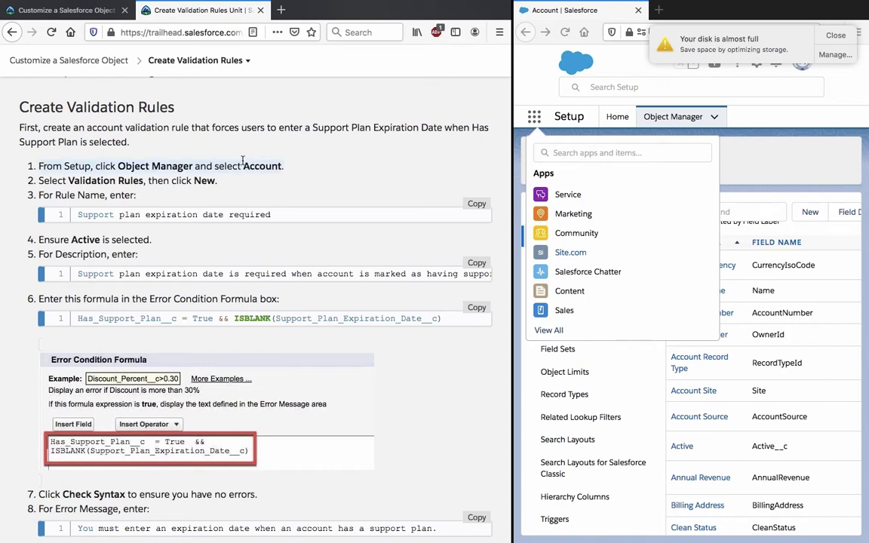
click(243, 166)
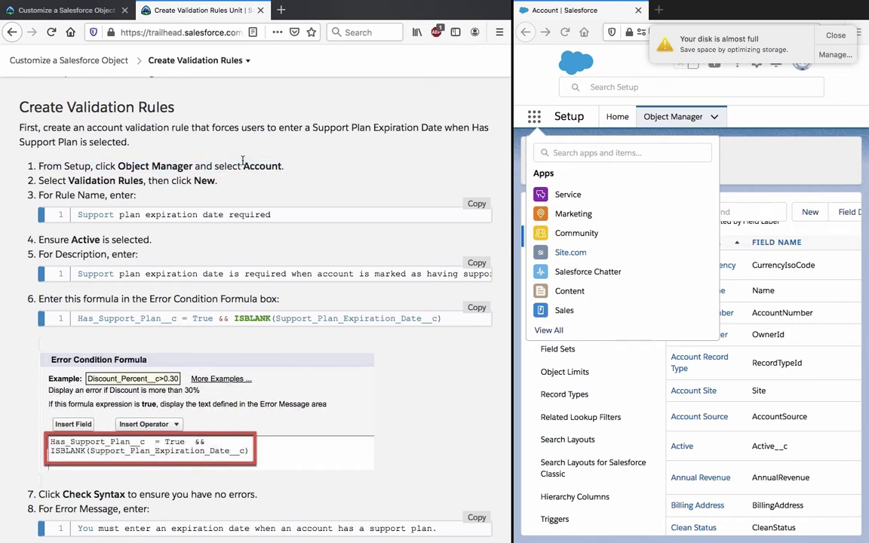
click(684, 117)
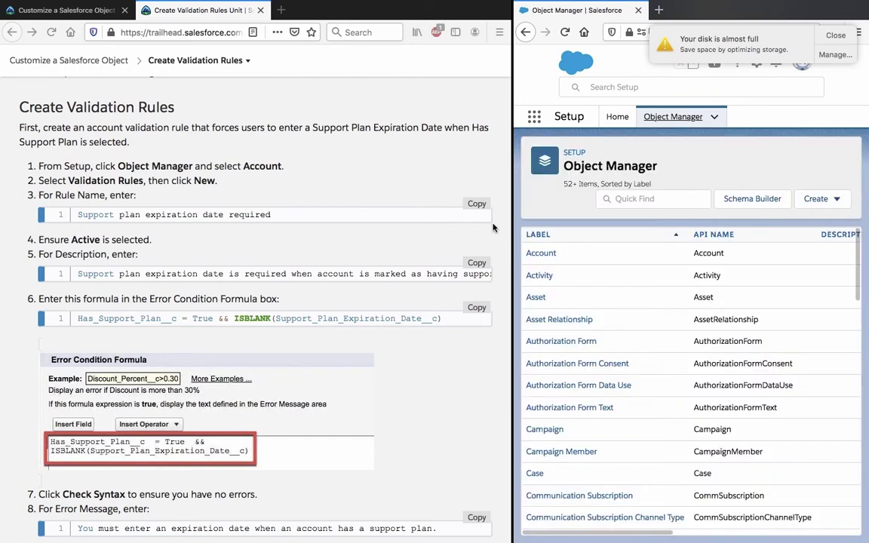
click(541, 254)
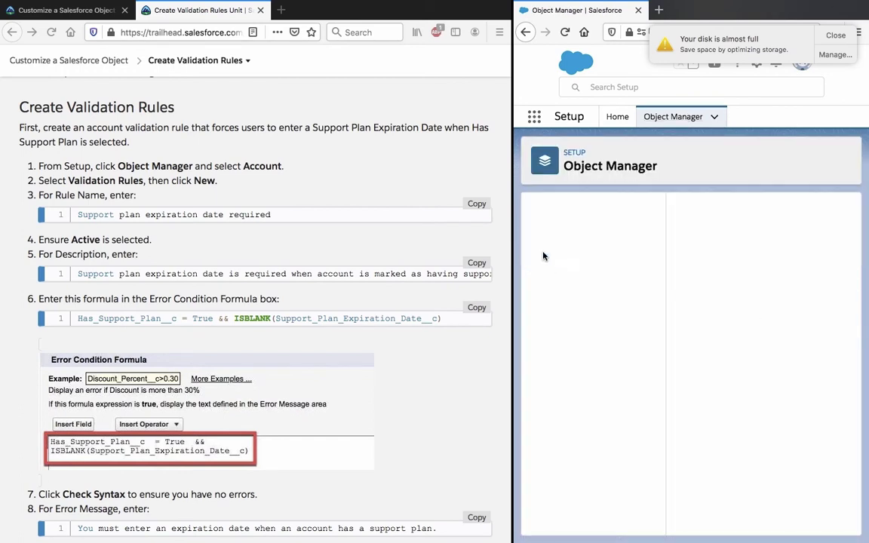
scroll(586, 283, down, 1)
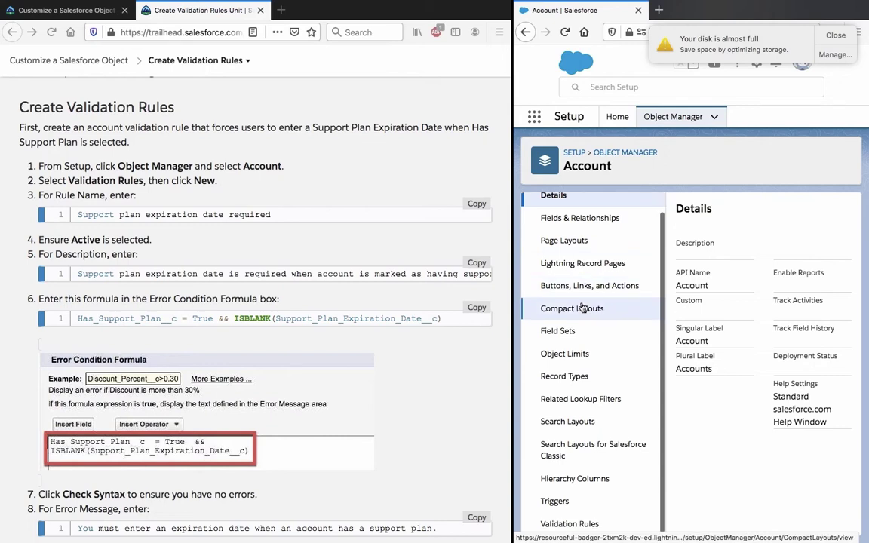
click(577, 528)
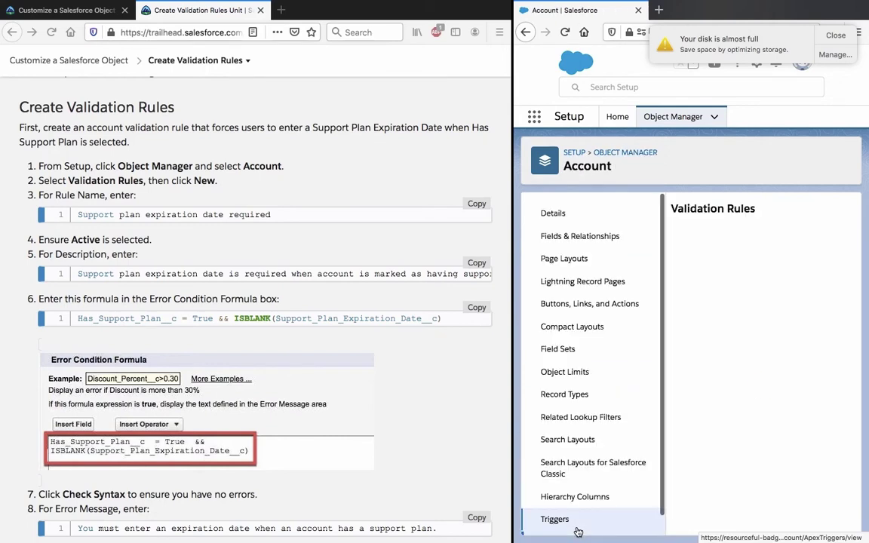
click(835, 215)
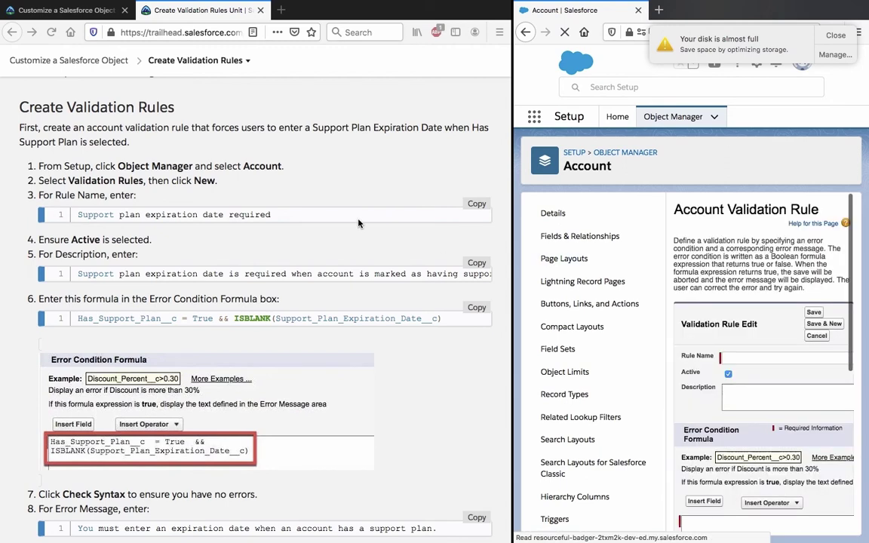
- Fill the Account rule's Rule Name and Description with the Trailhead support-plan text
click(477, 204)
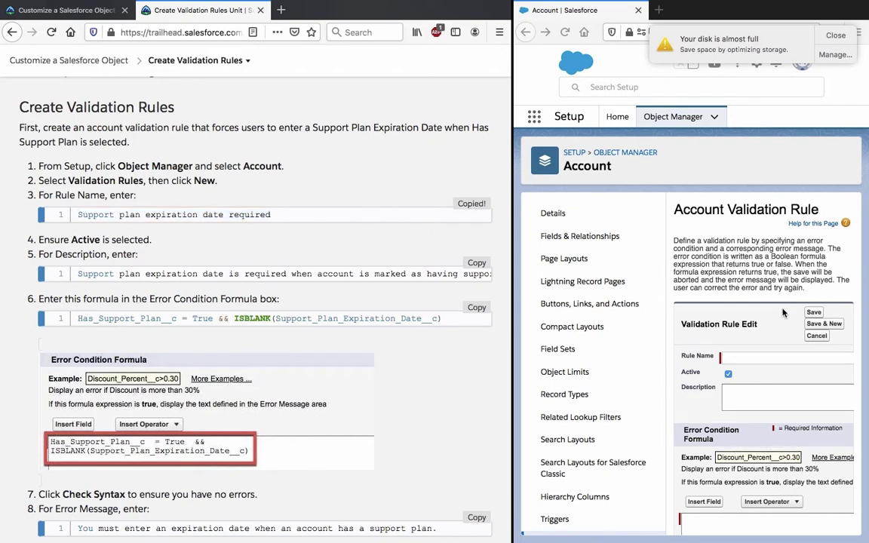
click(773, 354)
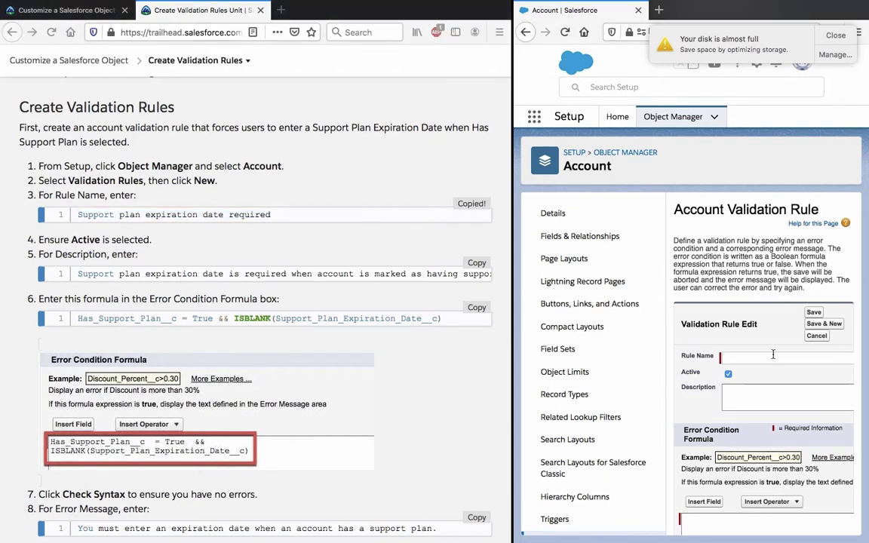
key(super+v)
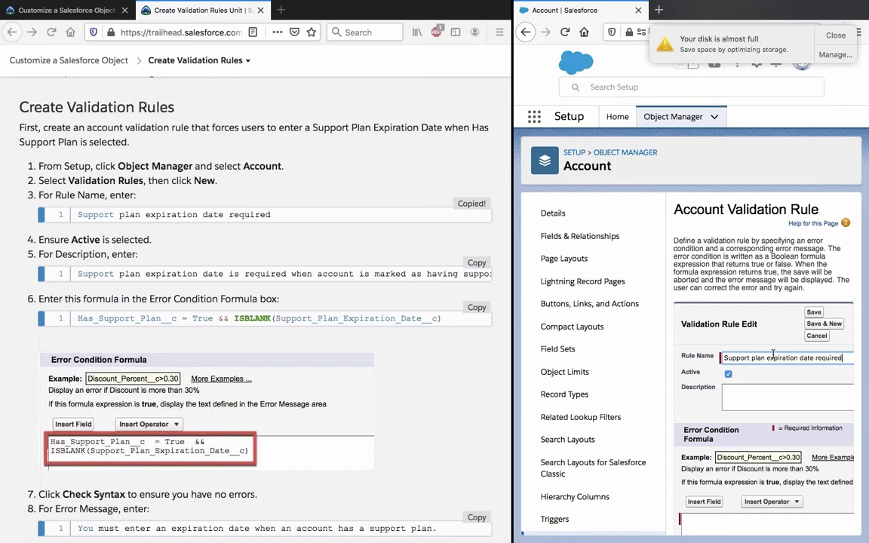
click(479, 263)
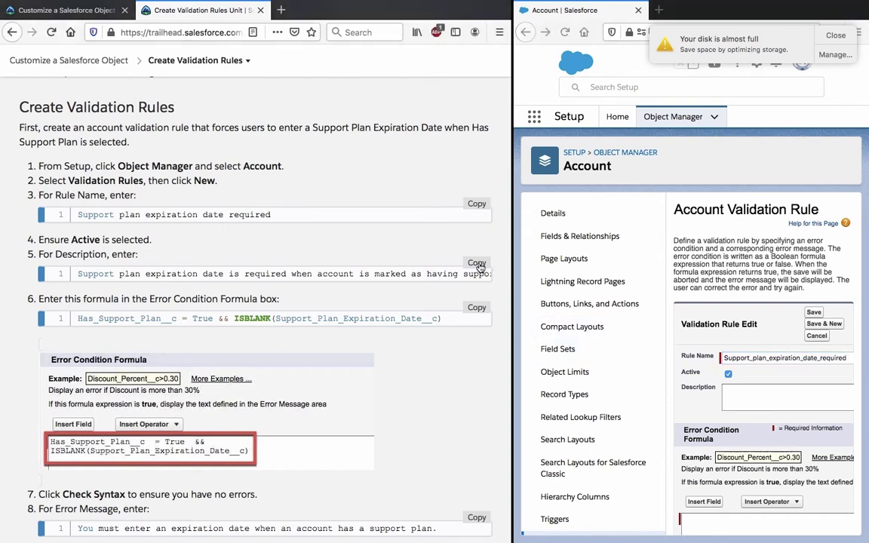
click(753, 394)
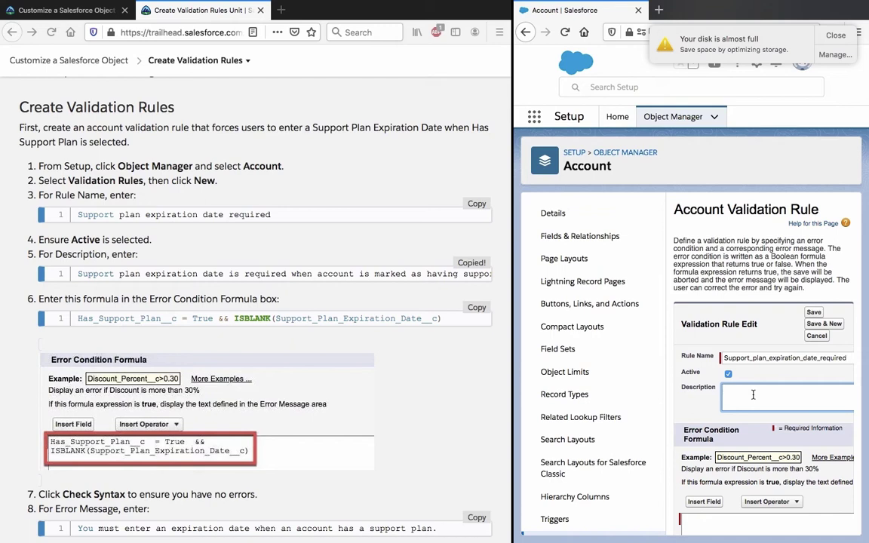
key(super+v)
- Enter the Has_Support_Plan__c / ISBLANK error condition formula and run Check Syntax
click(421, 273)
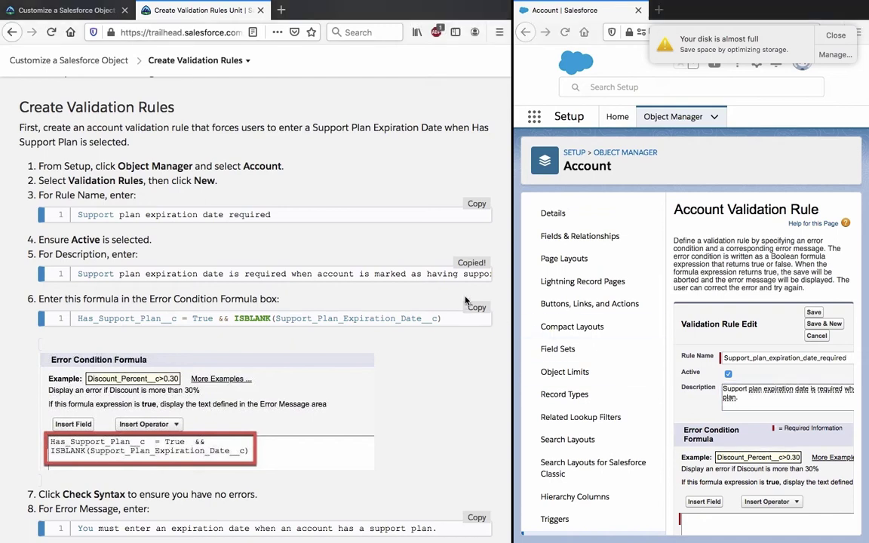
click(476, 307)
triple_click(411, 318)
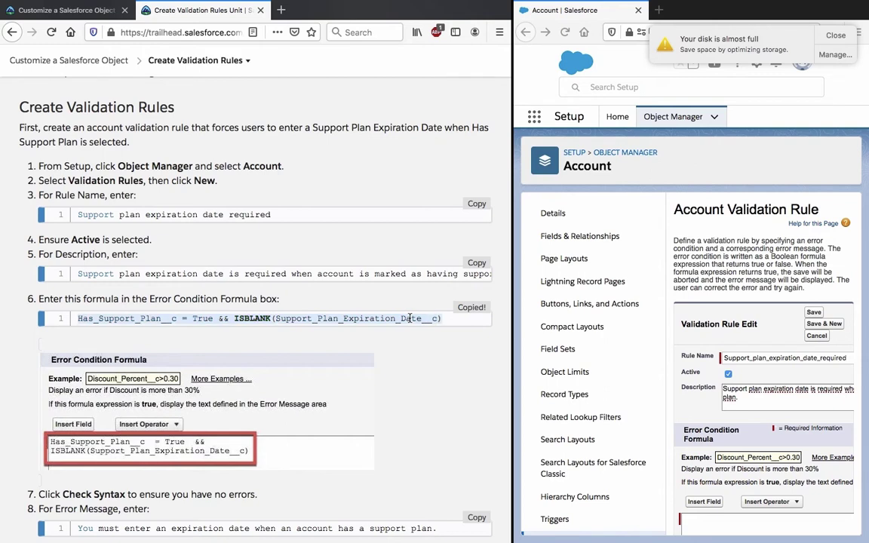
scroll(739, 428, down, 3)
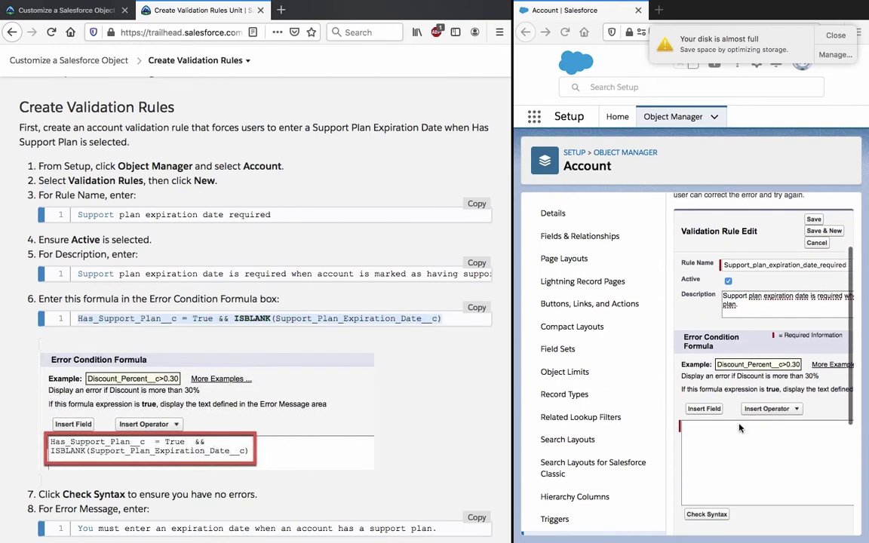
click(740, 428)
key(ctrl+v)
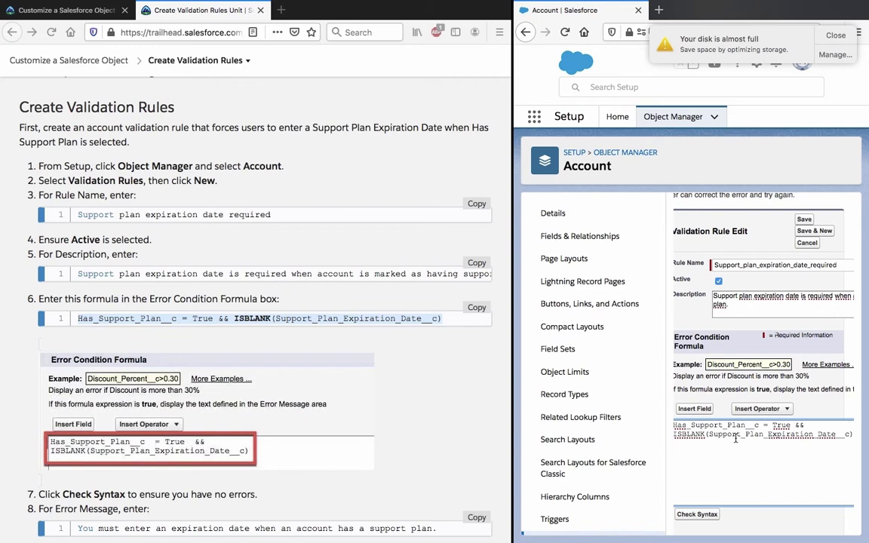
scroll(736, 438, down, 1)
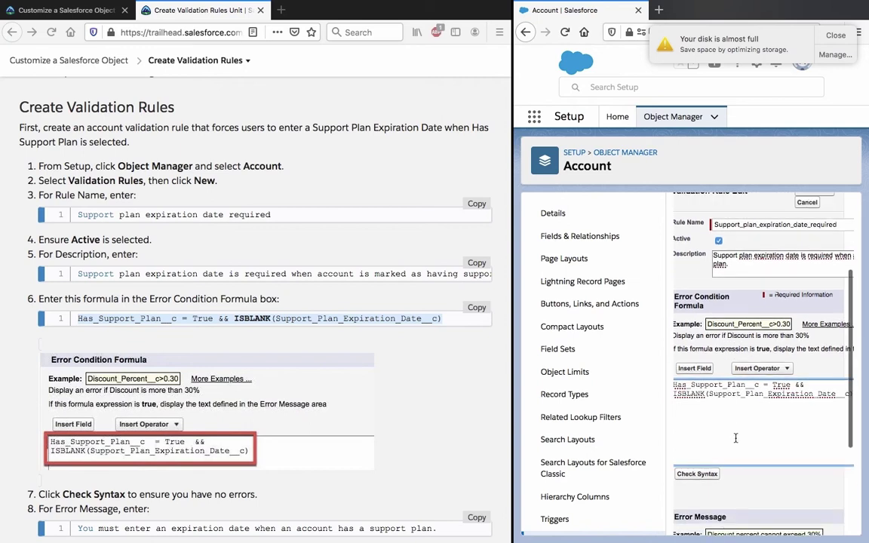
click(699, 474)
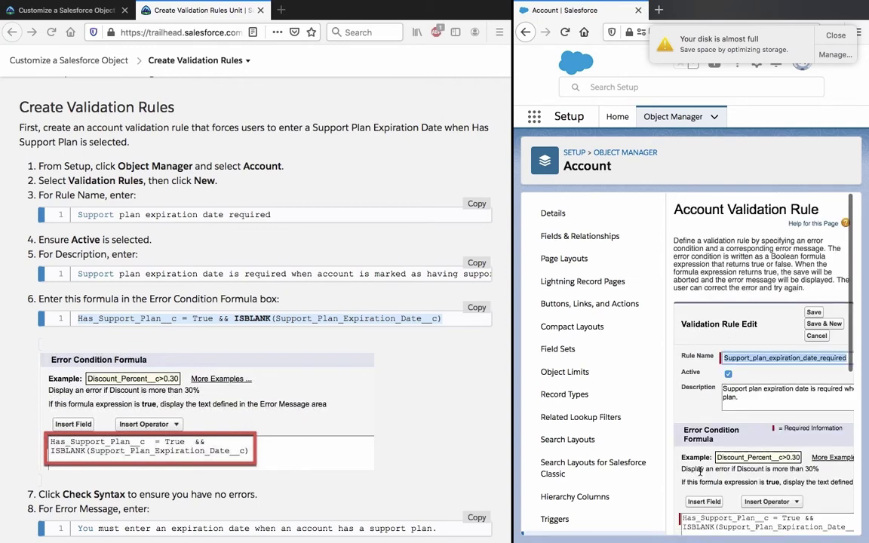
- With no syntax errors reported, copy the step 8 error message sentence from Trailhead
scroll(701, 471, down, 5)
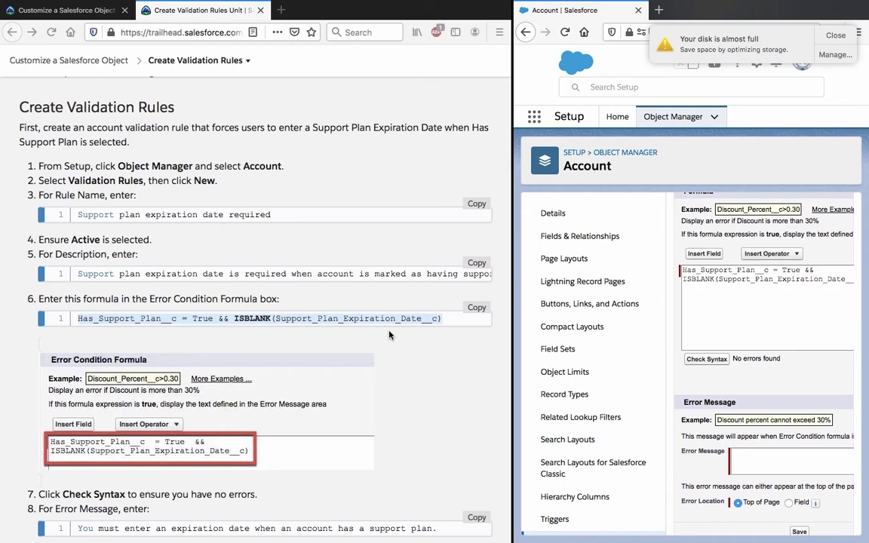
scroll(389, 335, down, 2)
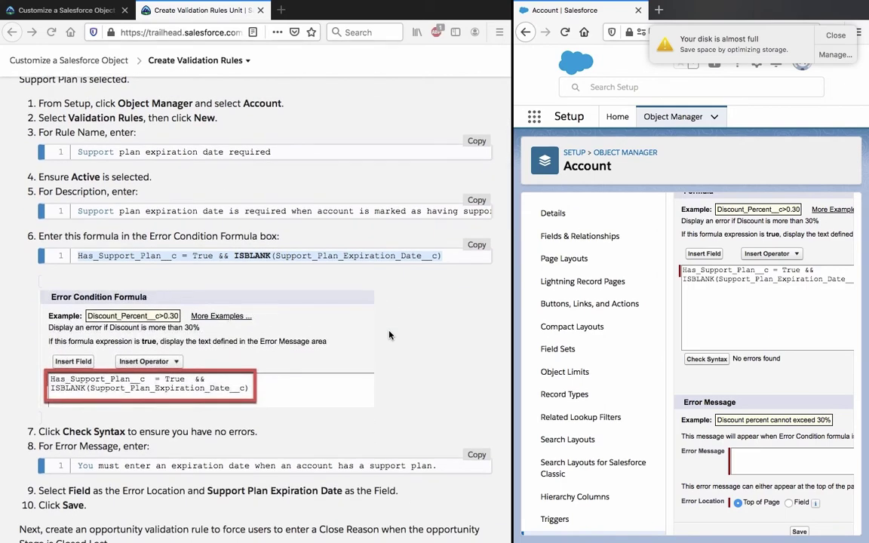
triple_click(308, 468)
right_click(308, 466)
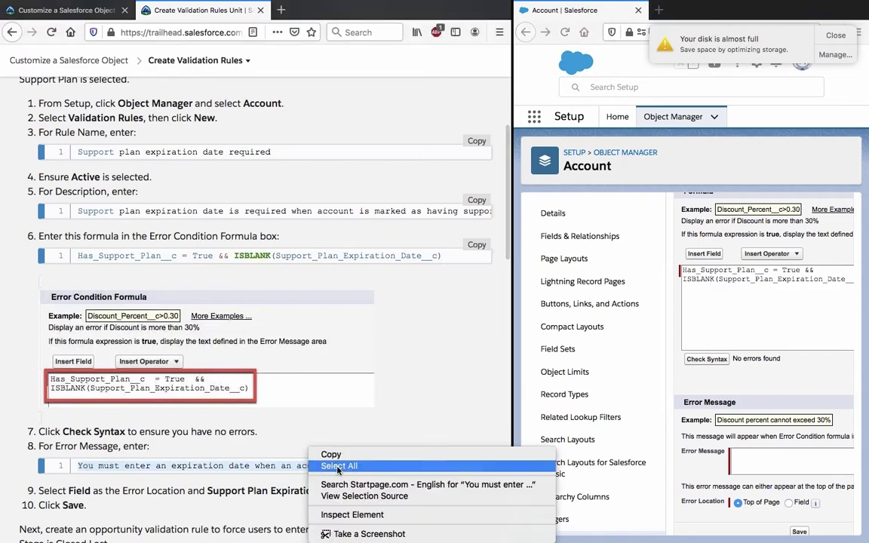
click(331, 454)
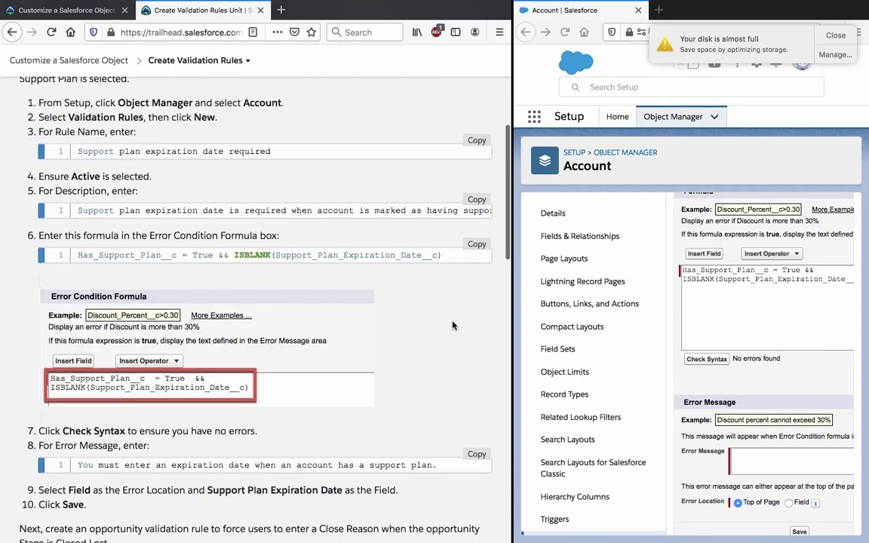
scroll(453, 326, down, 1)
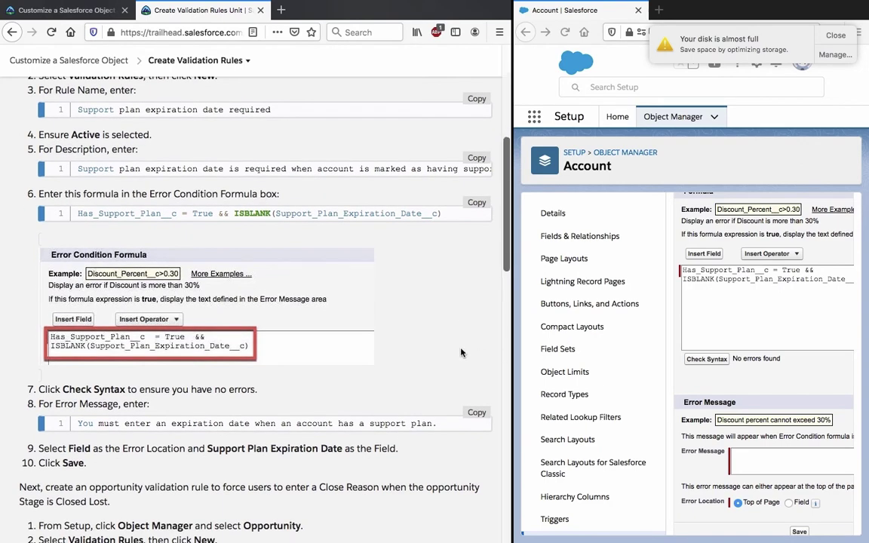
- Paste the support plan expiration date error message into the rule's Error Message
scroll(414, 312, down, 1)
scroll(771, 408, down, 1)
click(766, 424)
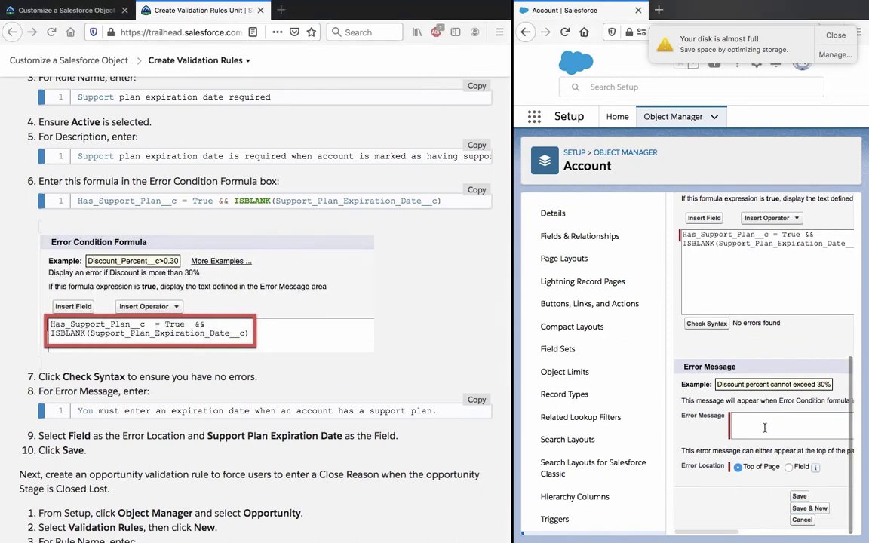
key(super+v)
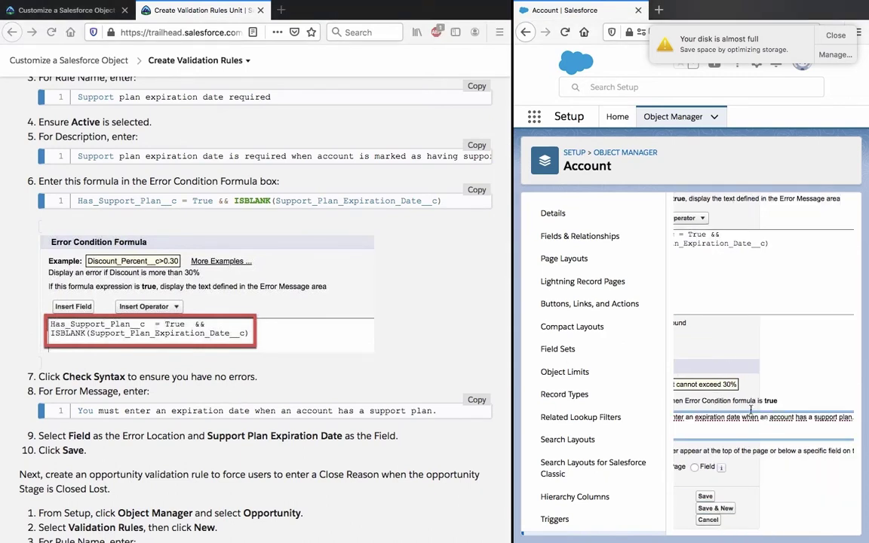
click(750, 374)
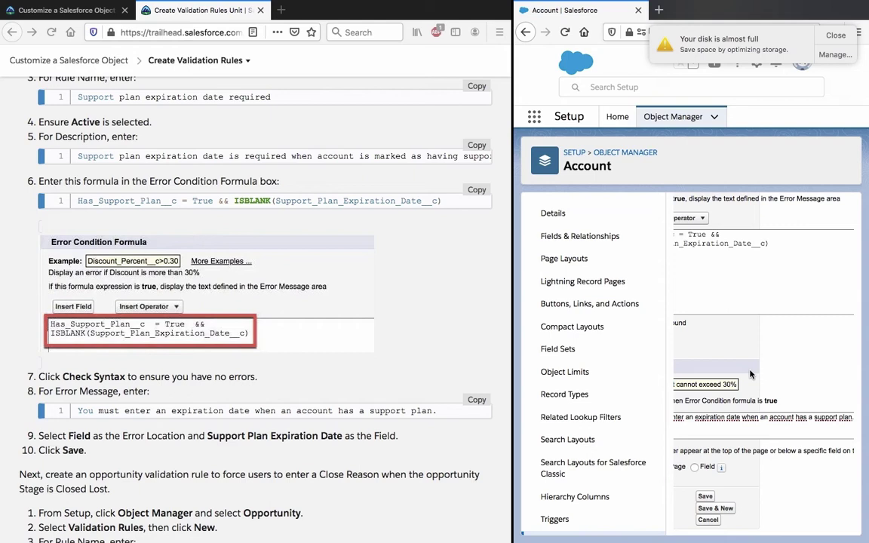
- Place the error at the Support Plan Expiration Date field and save the rule
scroll(750, 374, left, 4)
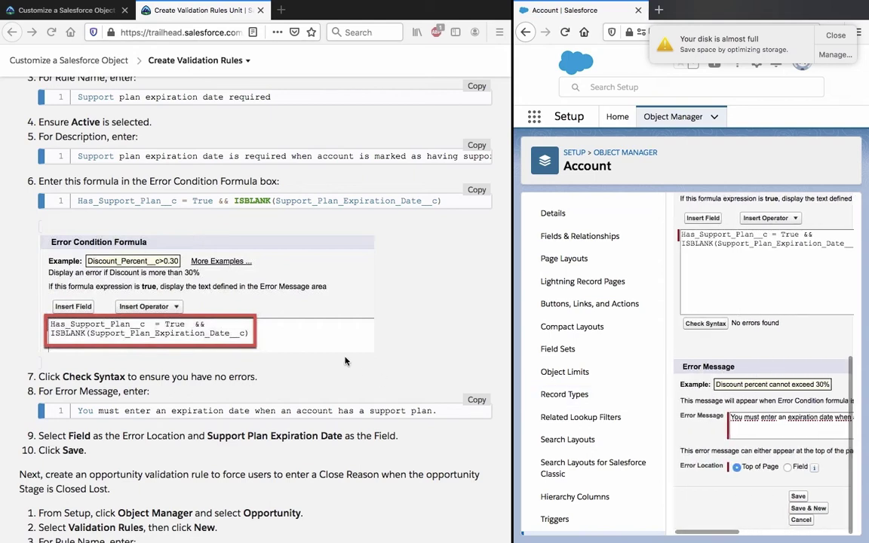
scroll(345, 361, down, 1)
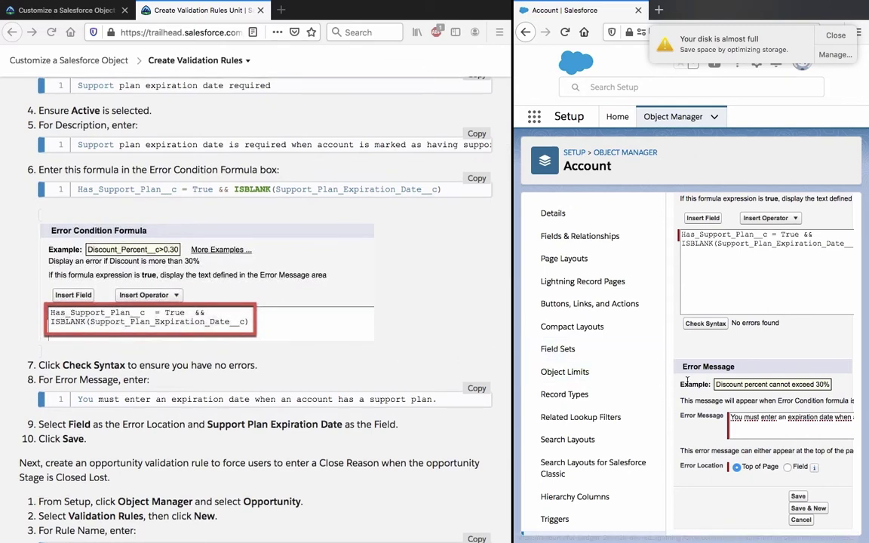
scroll(687, 381, right, 1)
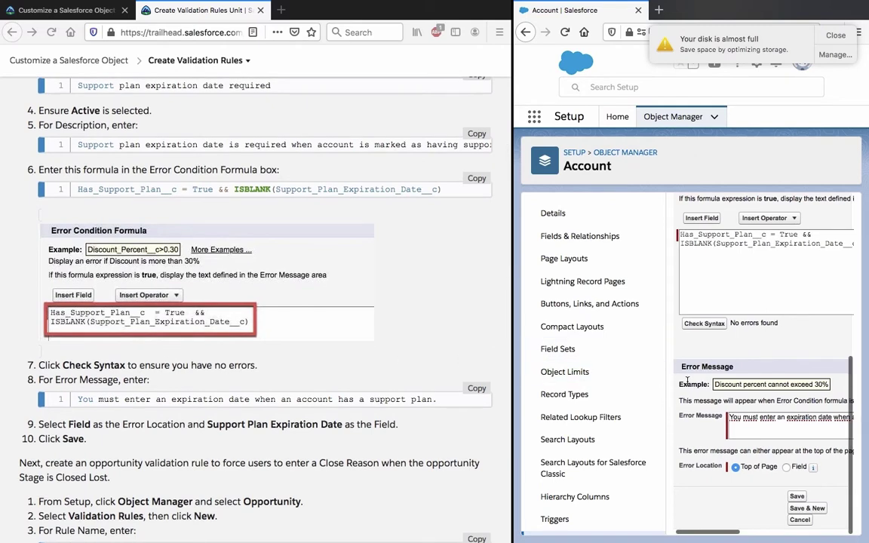
click(787, 468)
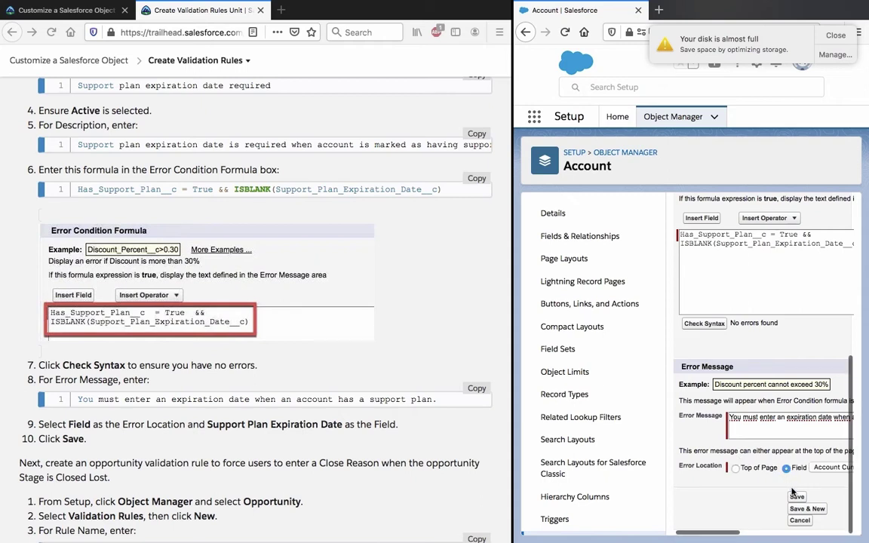
scroll(823, 478, right, 4)
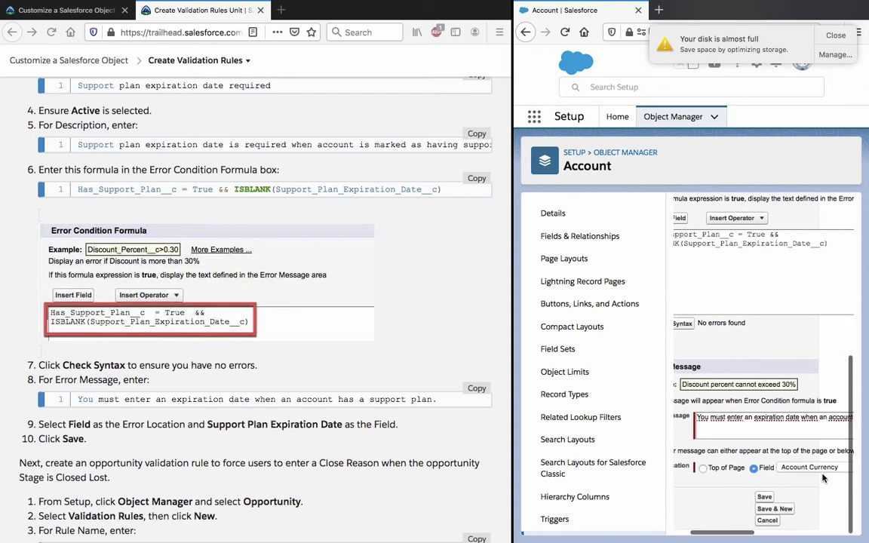
click(817, 468)
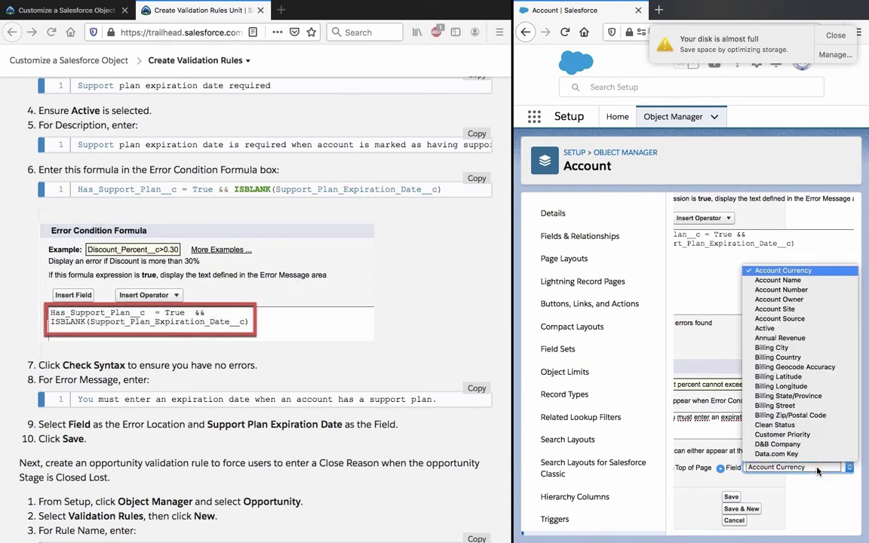
scroll(808, 423, down, 7)
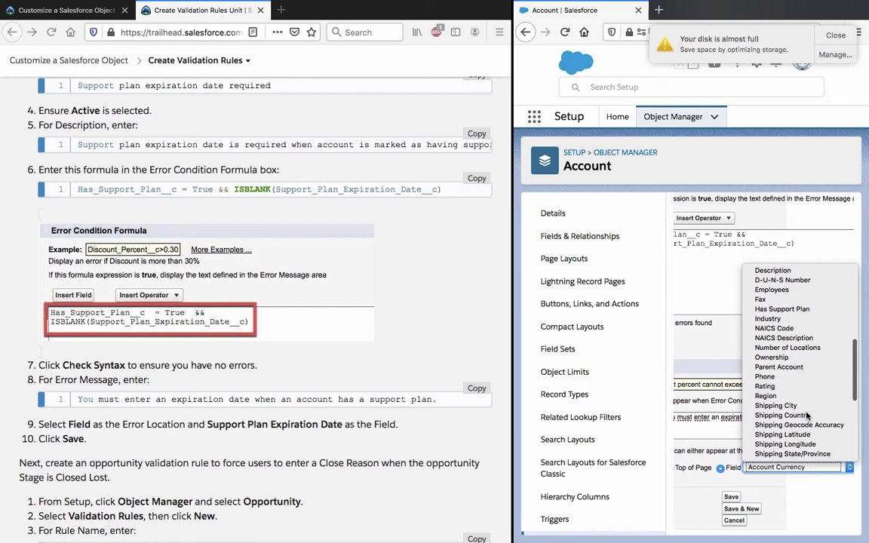
scroll(806, 416, down, 4)
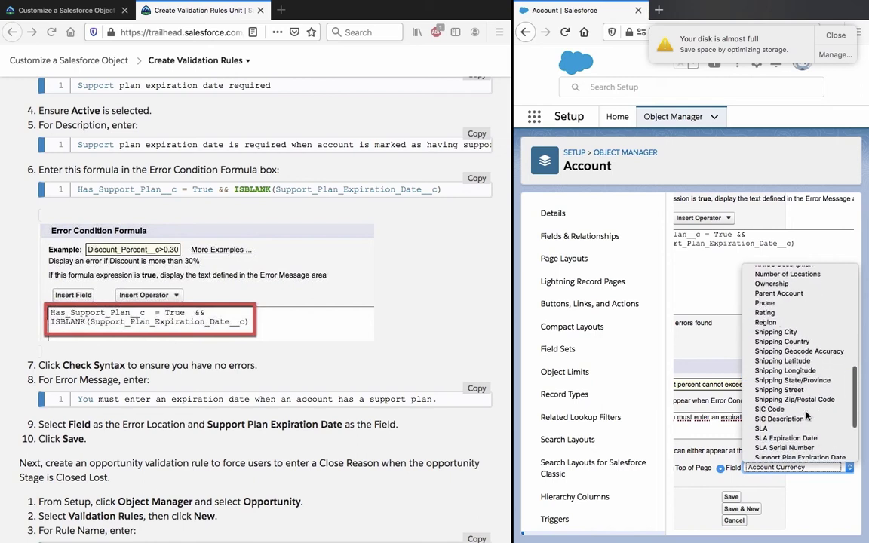
scroll(806, 422, down, 3)
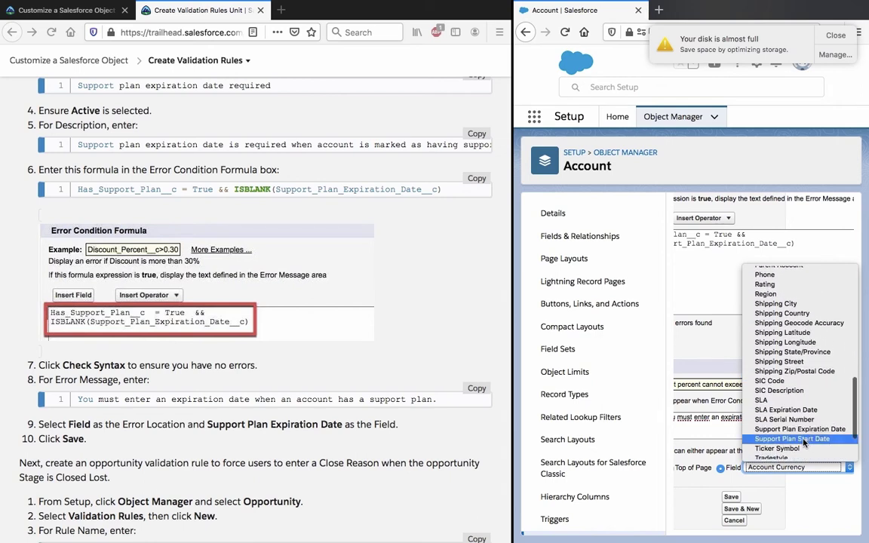
click(800, 429)
click(732, 497)
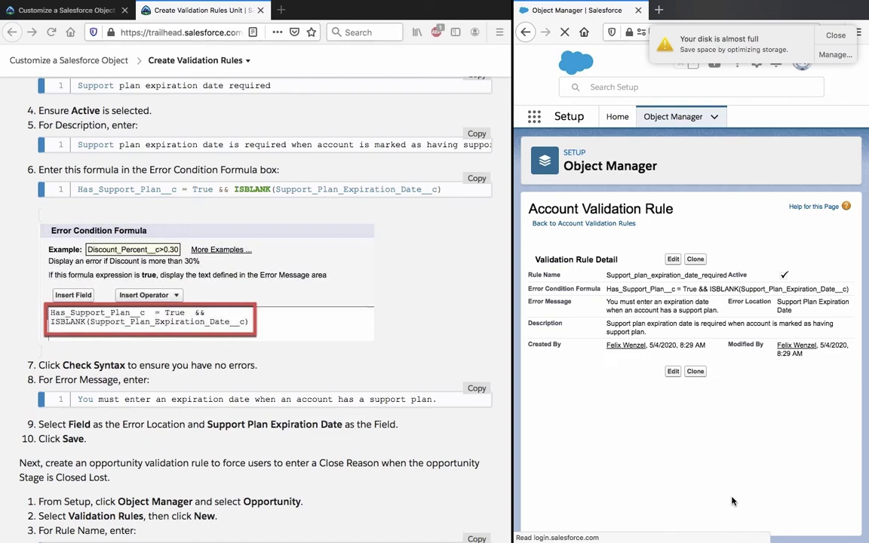
scroll(351, 438, down, 5)
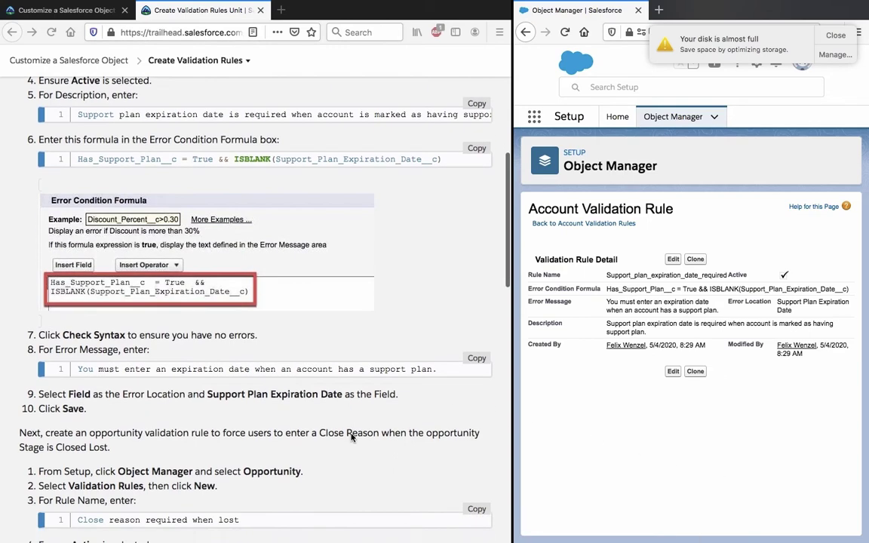
scroll(351, 437, down, 6)
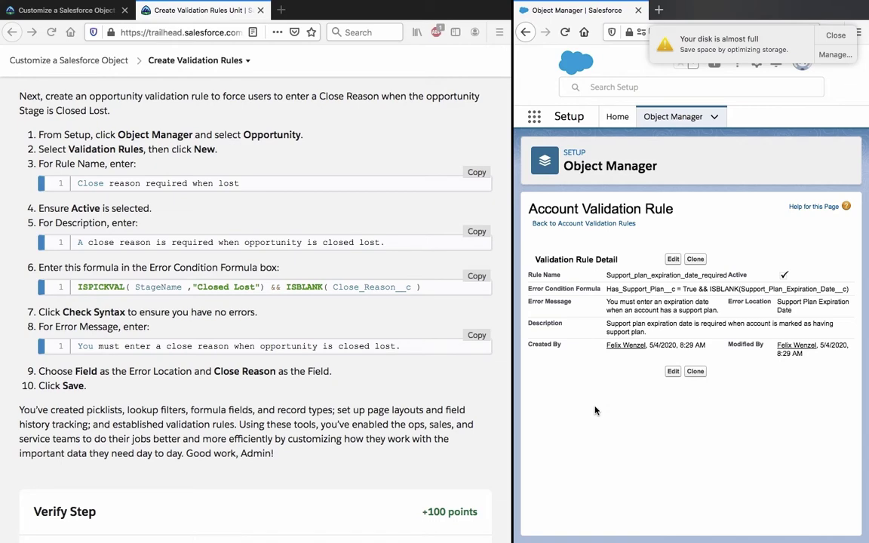
scroll(399, 378, up, 10)
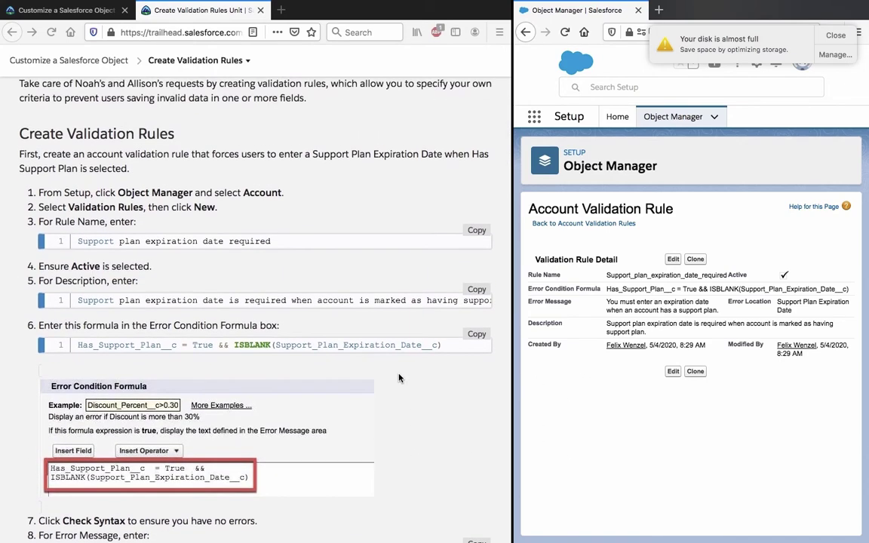
scroll(399, 378, down, 10)
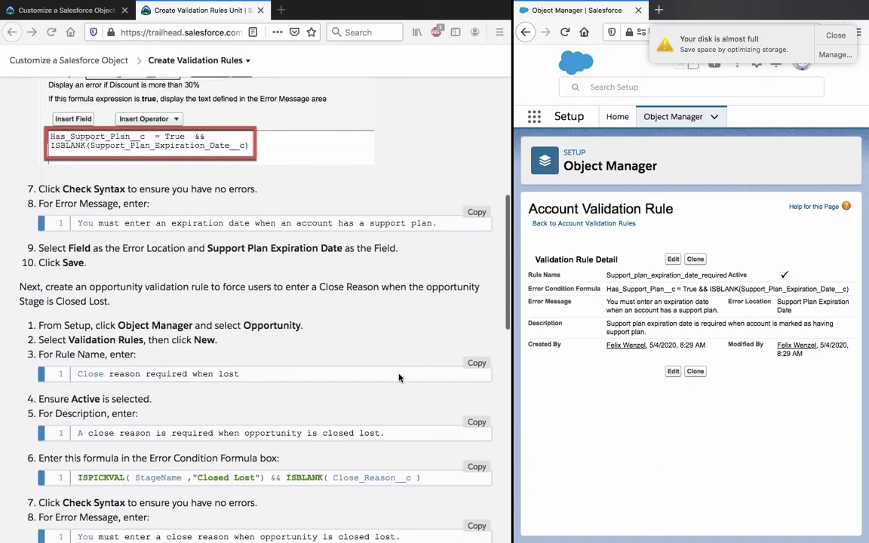
scroll(399, 378, down, 4)
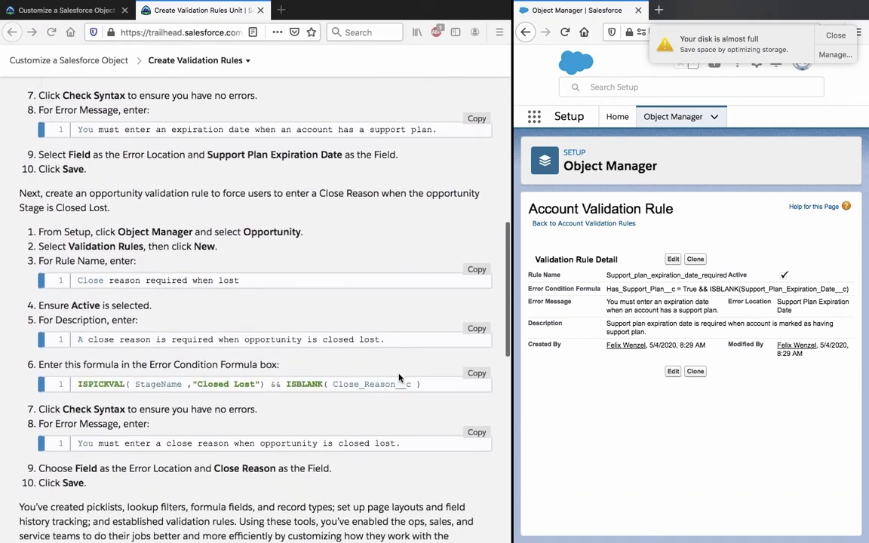
scroll(399, 378, down, 2)
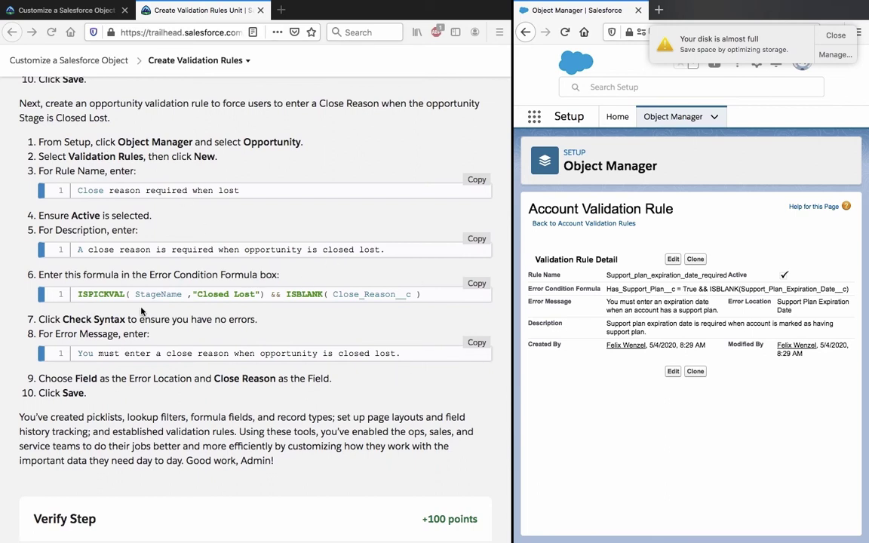
click(373, 295)
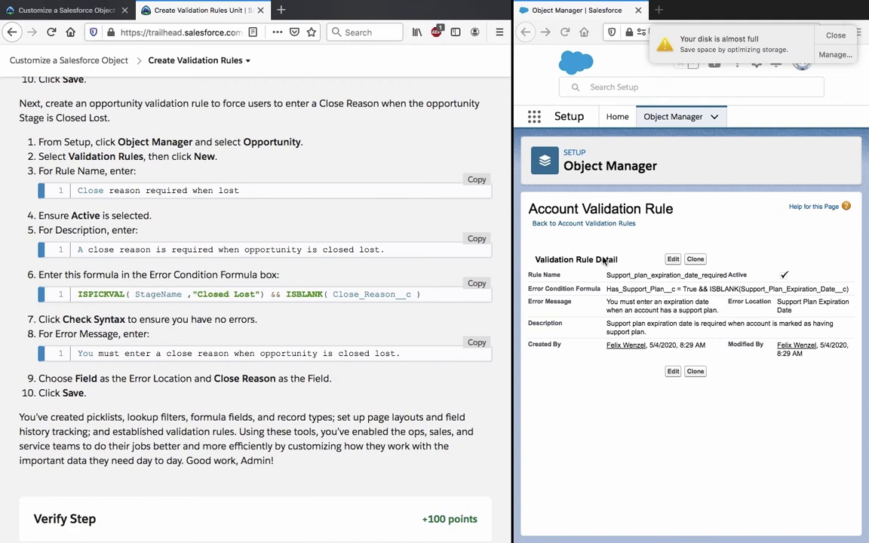
- Open a blank Opportunity validation rule form from Setup's Object Manager
click(575, 153)
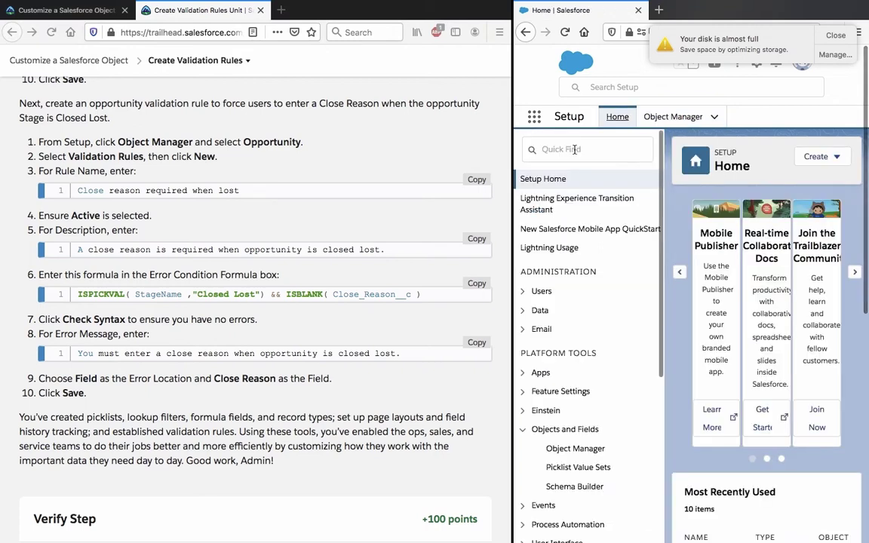
click(681, 118)
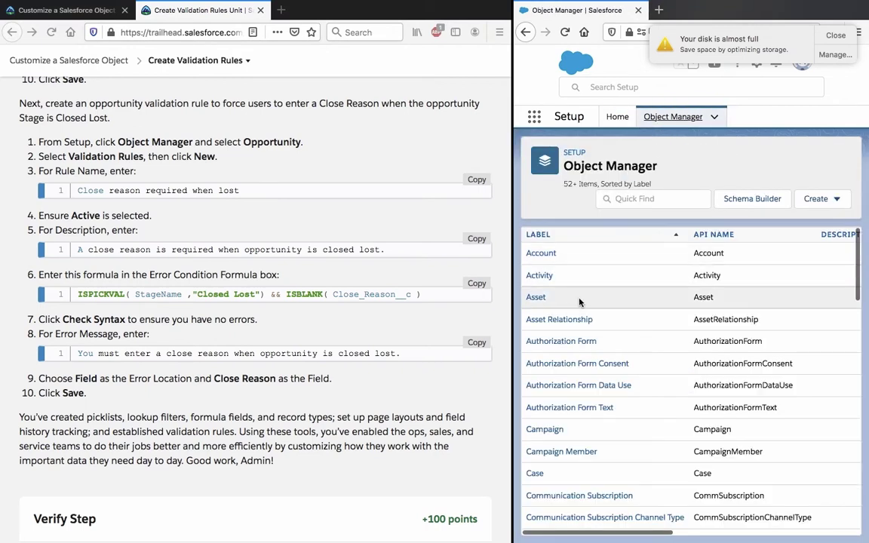
scroll(547, 294, down, 10)
click(548, 322)
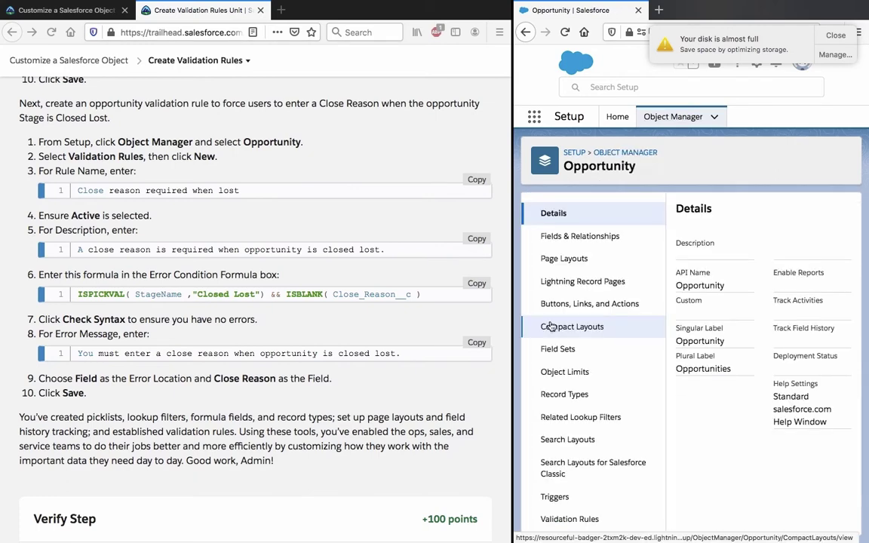
click(571, 520)
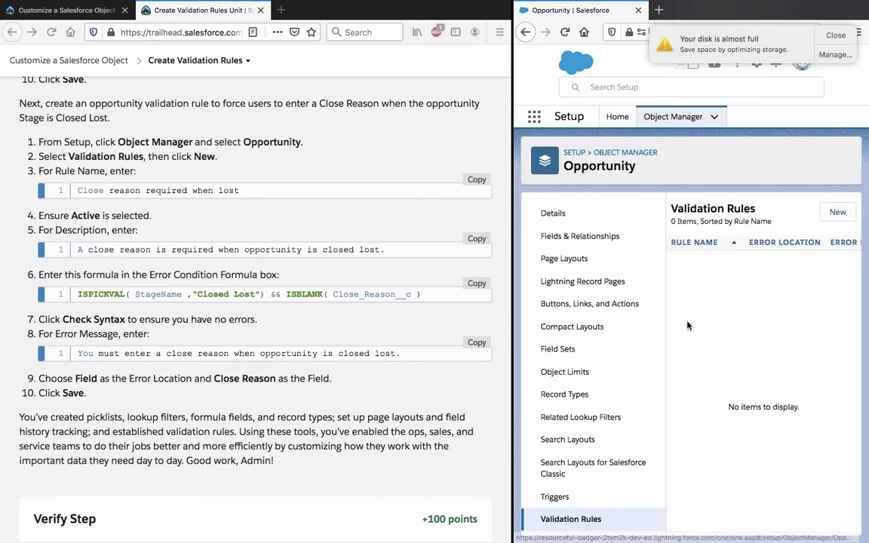
click(834, 213)
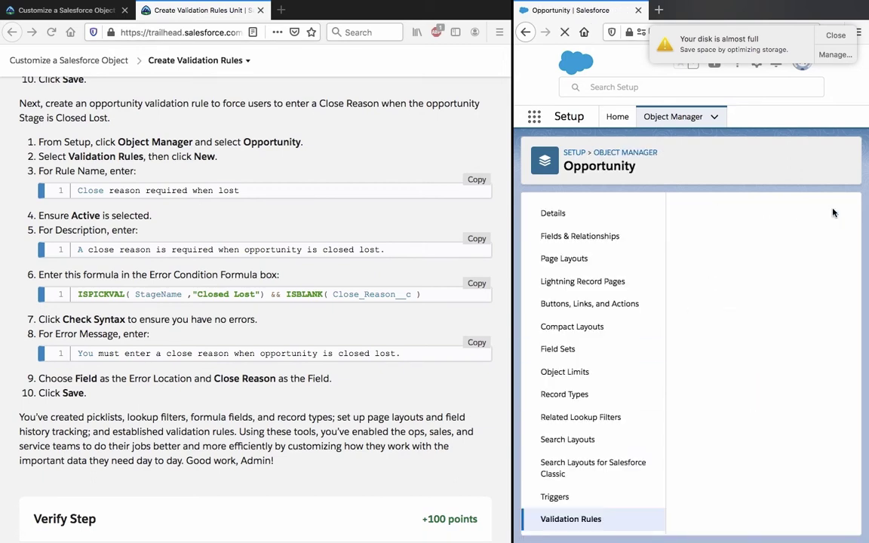
- Enter the Close_reason_required_when_lost rule name and its Trailhead description
click(473, 182)
click(472, 181)
click(740, 358)
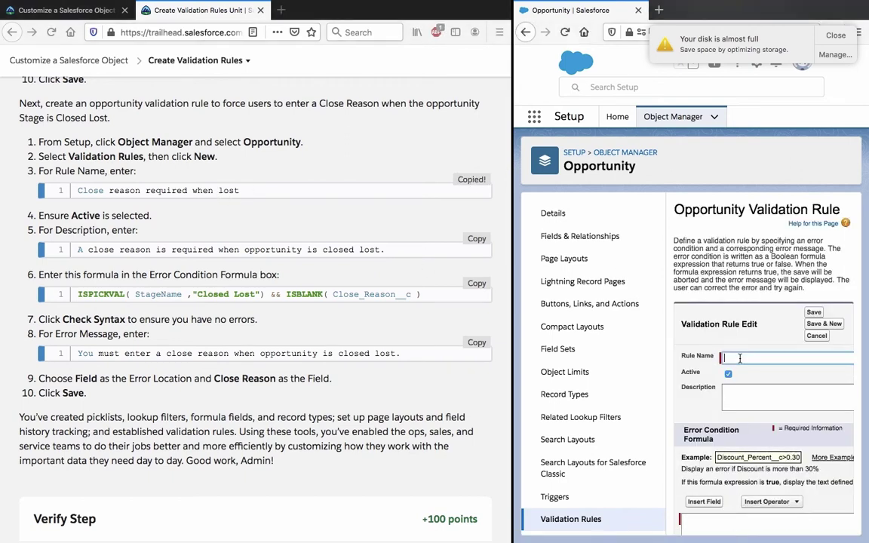
key(ctrl+v)
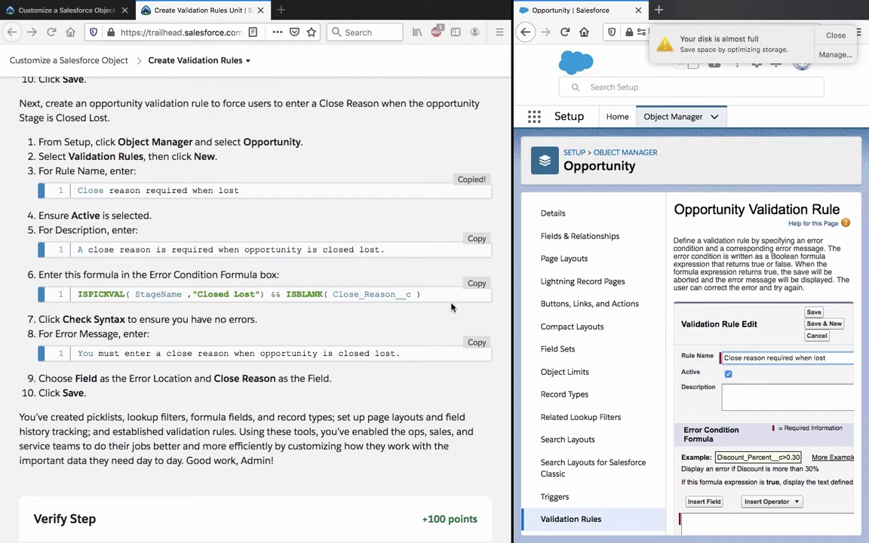
click(412, 249)
click(476, 238)
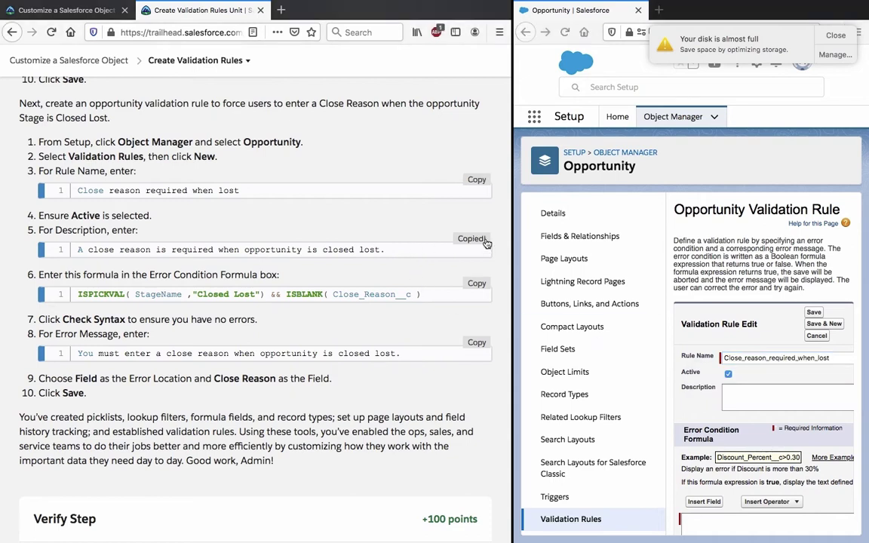
click(757, 392)
key(ctrl+v)
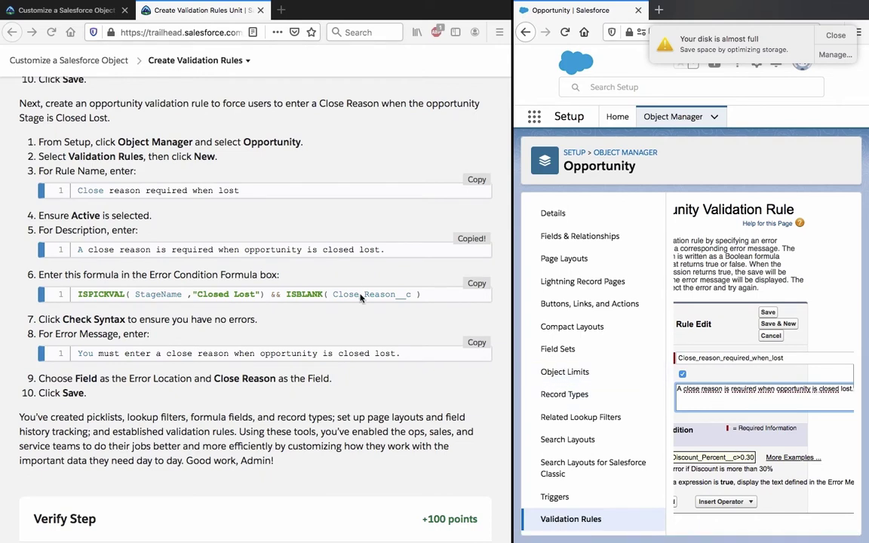
- Enter ISPICKVAL(StageName,"Closed Lost") && ISBLANK(Close_Reason__c) as the error condition formula
click(472, 283)
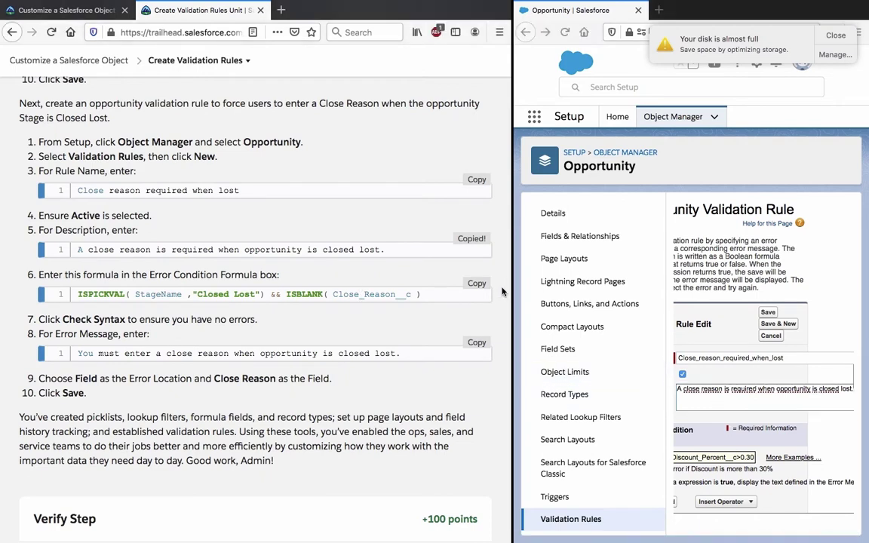
click(741, 430)
scroll(755, 446, down, 1)
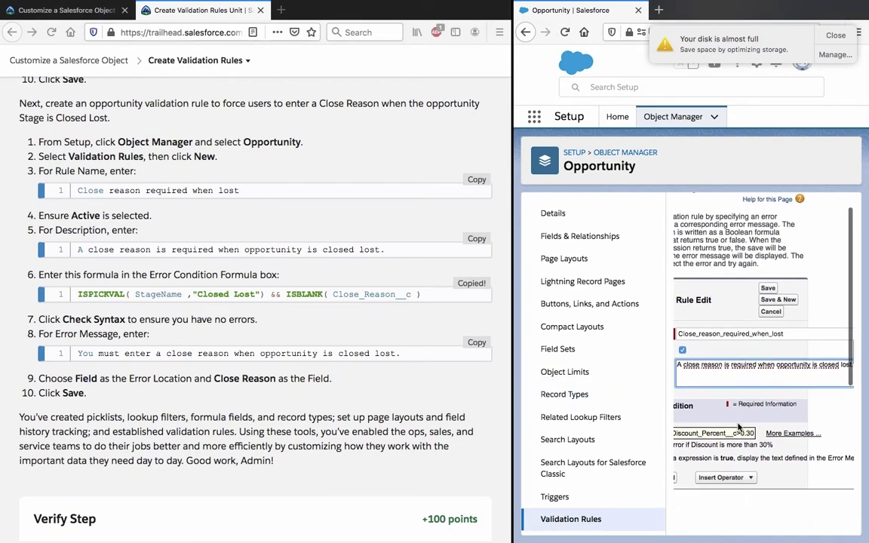
click(808, 509)
key(ctrl+v)
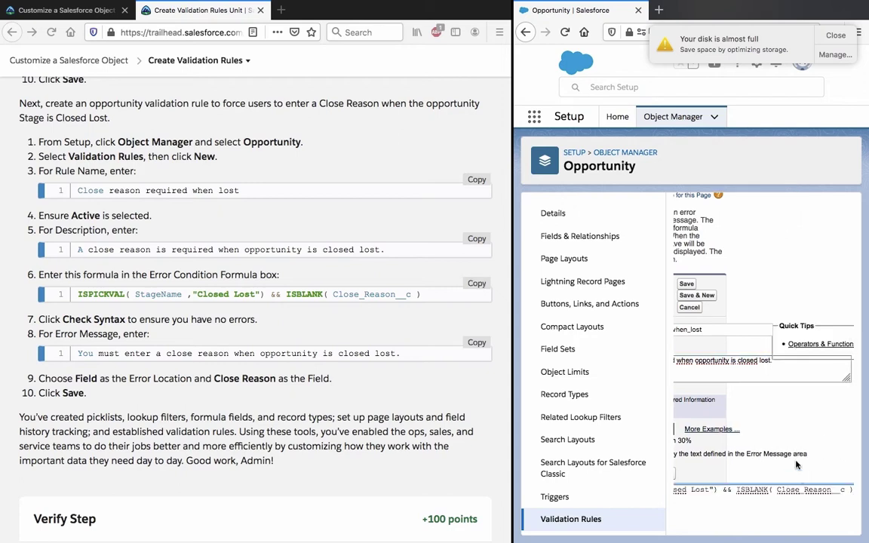
scroll(796, 466, down, 2)
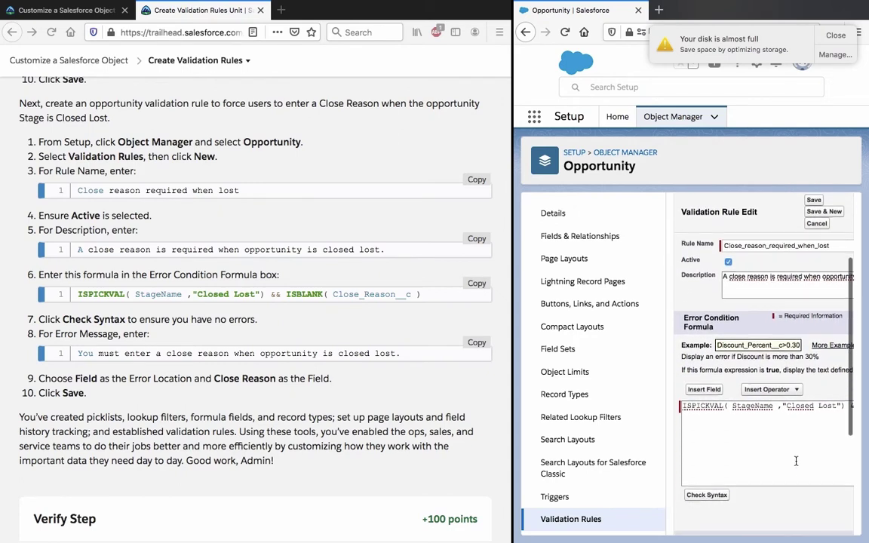
scroll(756, 431, right, 1)
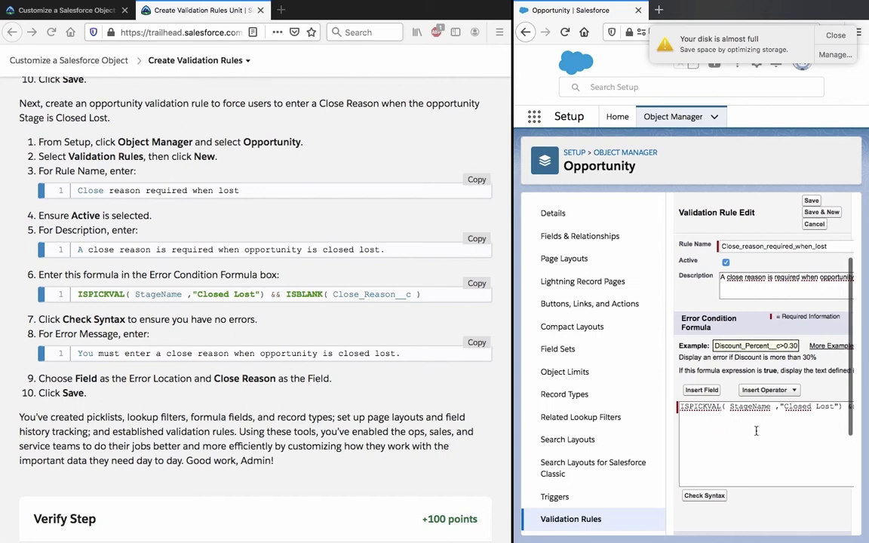
scroll(756, 431, right, 3)
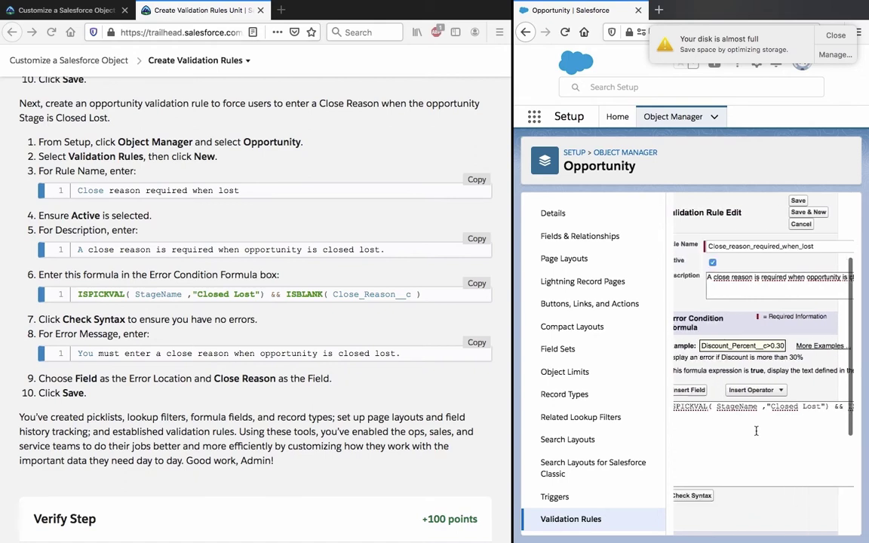
scroll(756, 431, right, 5)
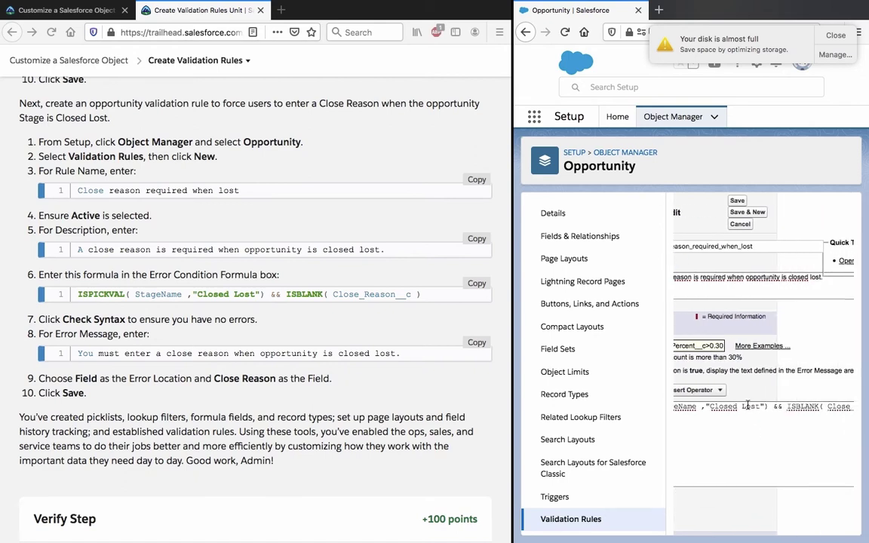
scroll(748, 406, right, 6)
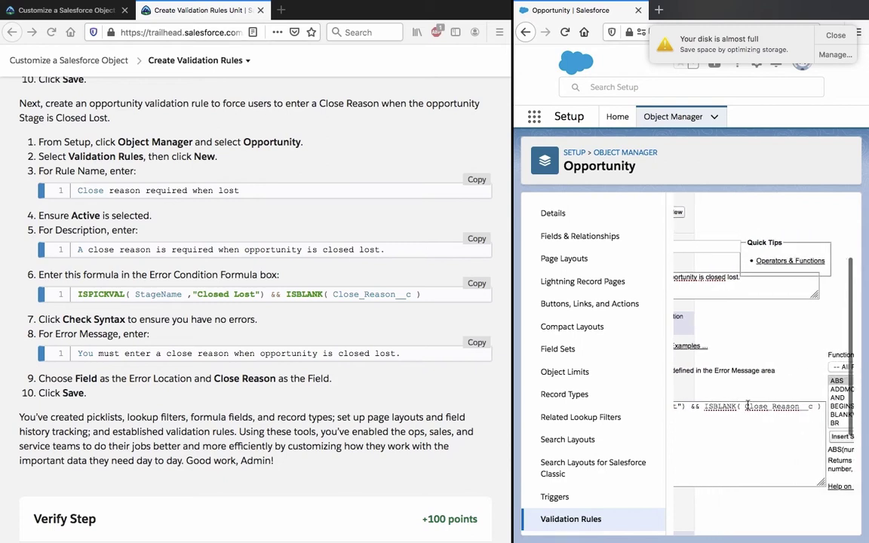
scroll(748, 406, left, 3)
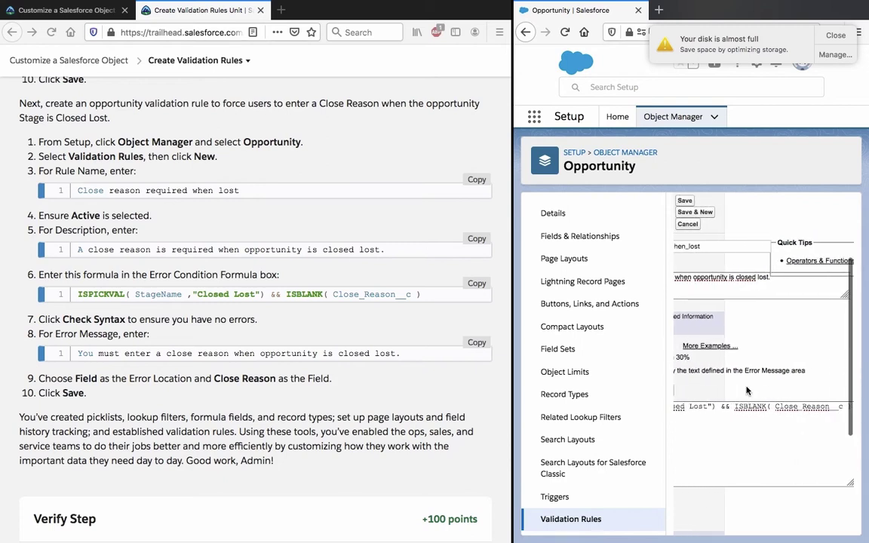
scroll(751, 411, down, 3)
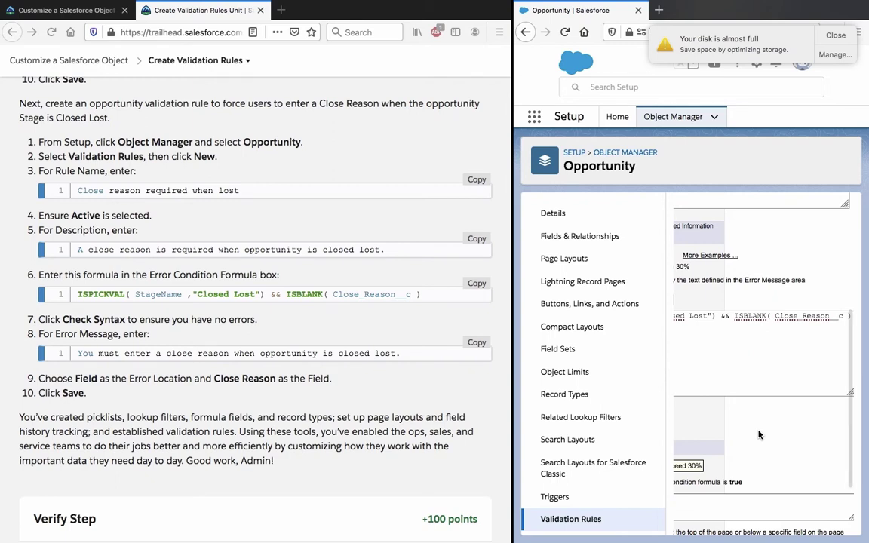
scroll(760, 434, left, 7)
- Paste the close-reason-required error message into the Opportunity rule
scroll(760, 434, down, 1)
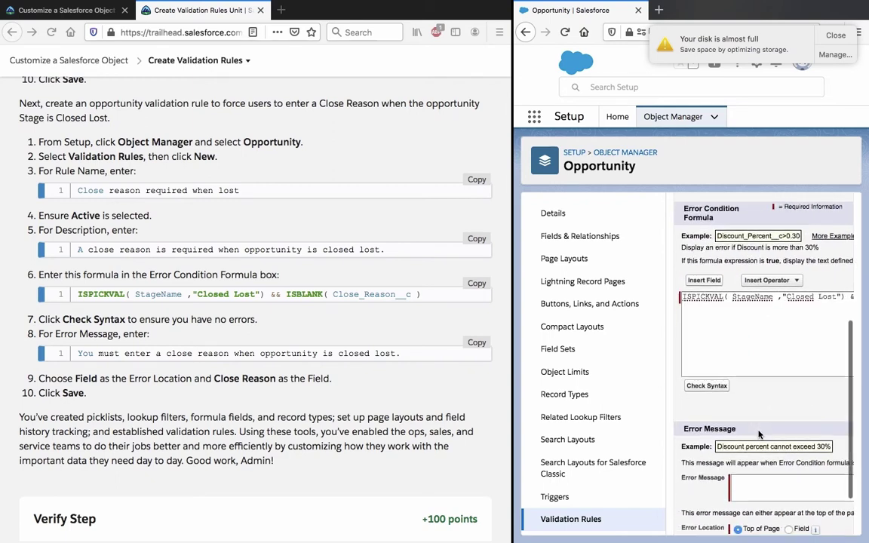
click(476, 343)
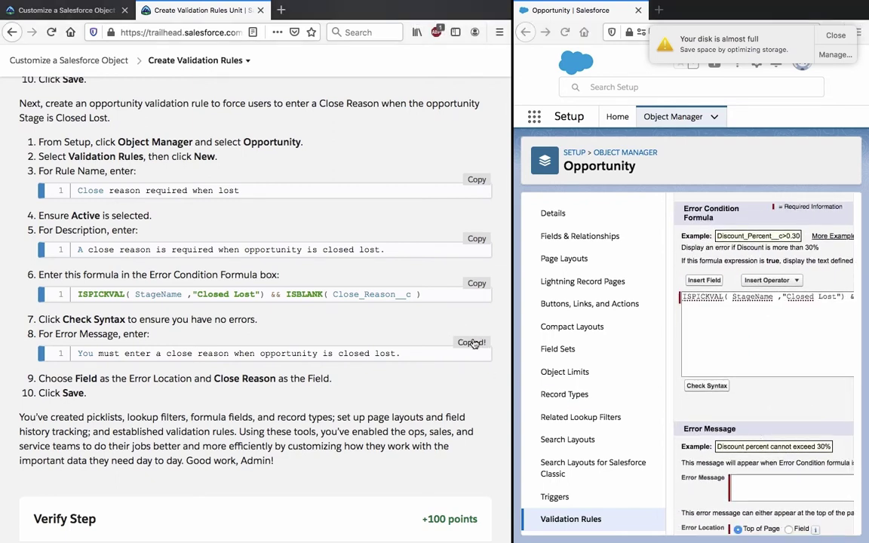
click(755, 484)
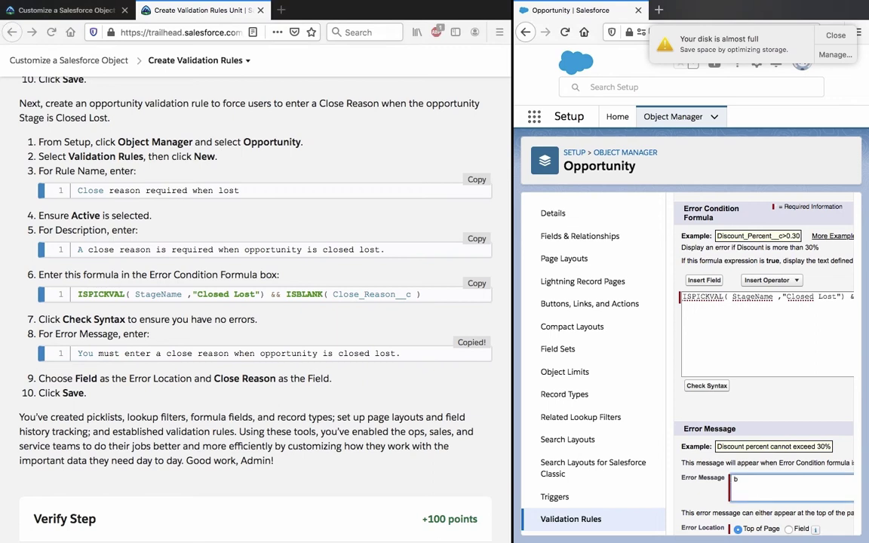
key(super+v)
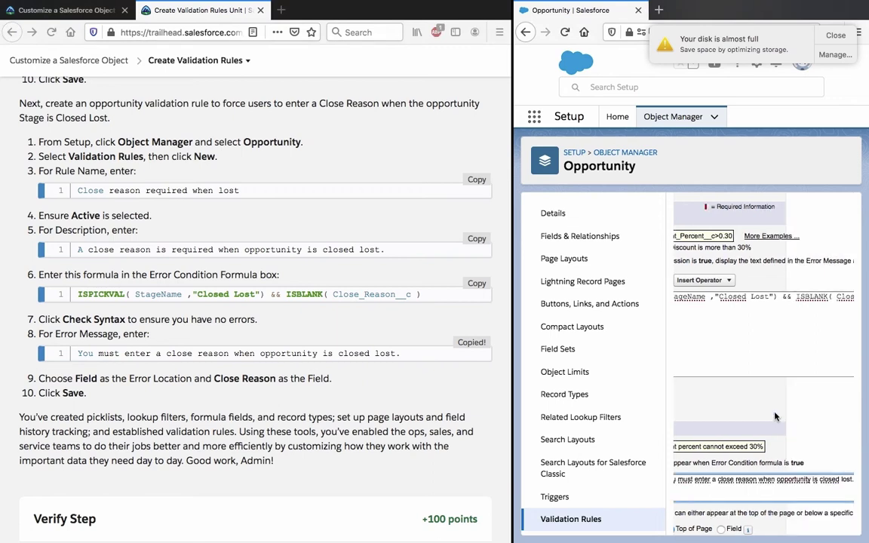
- Show the error at the Close Reason field and save the rule
scroll(778, 414, down, 1)
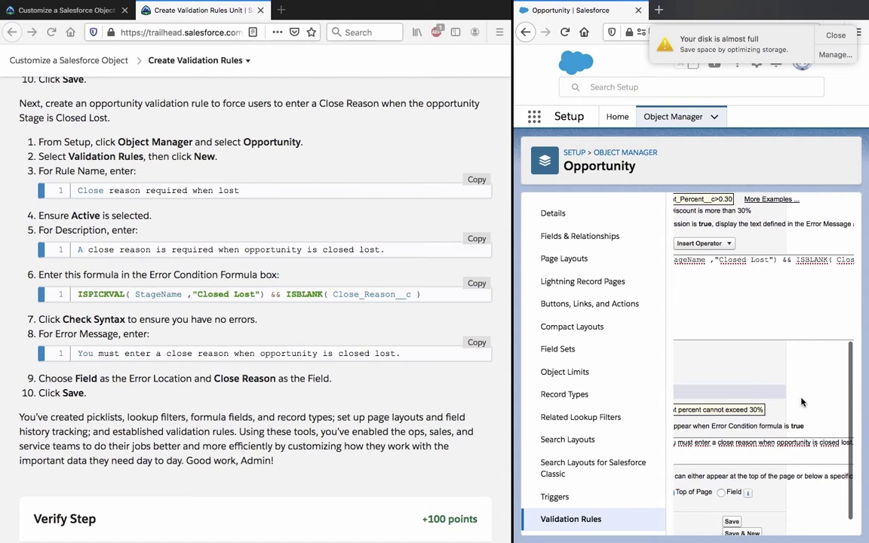
scroll(802, 403, left, 3)
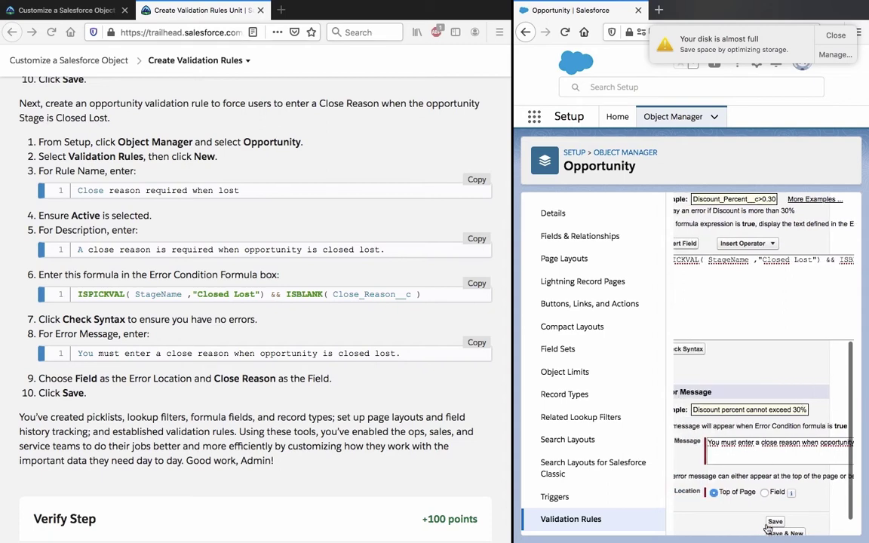
click(765, 494)
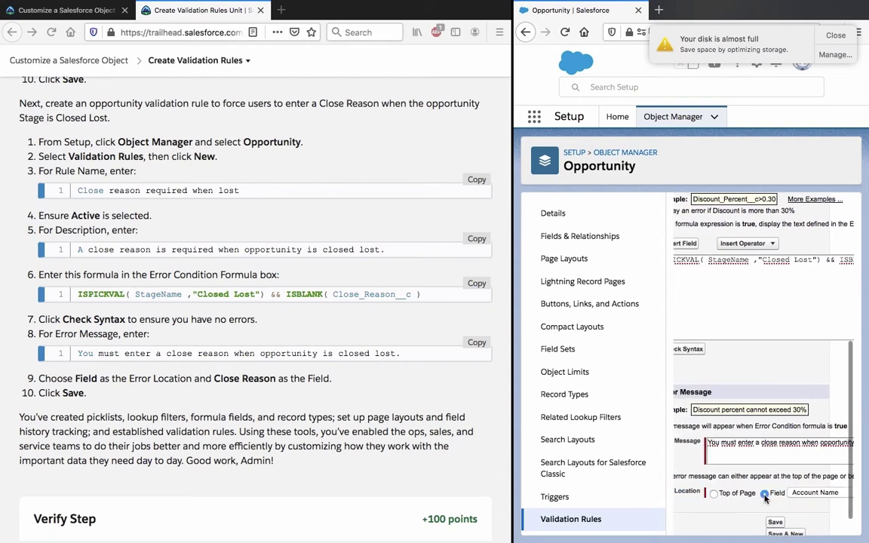
click(813, 495)
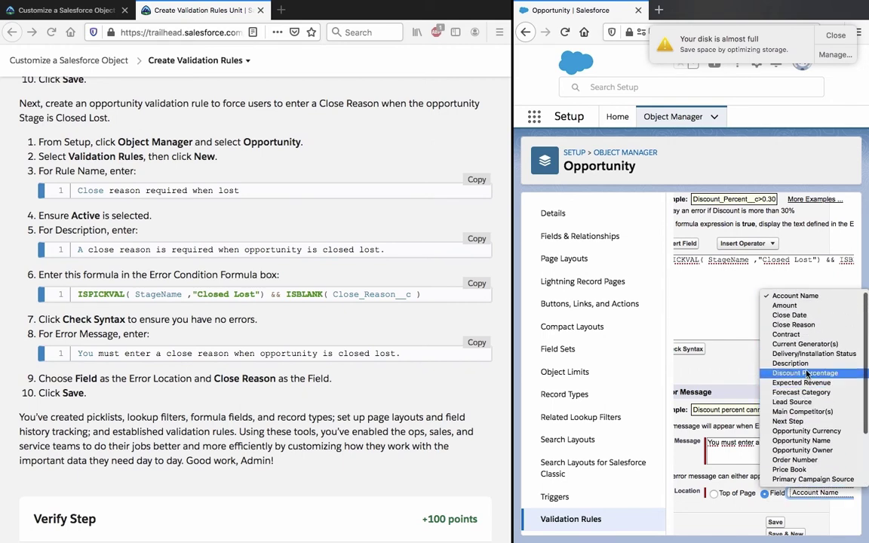
click(806, 326)
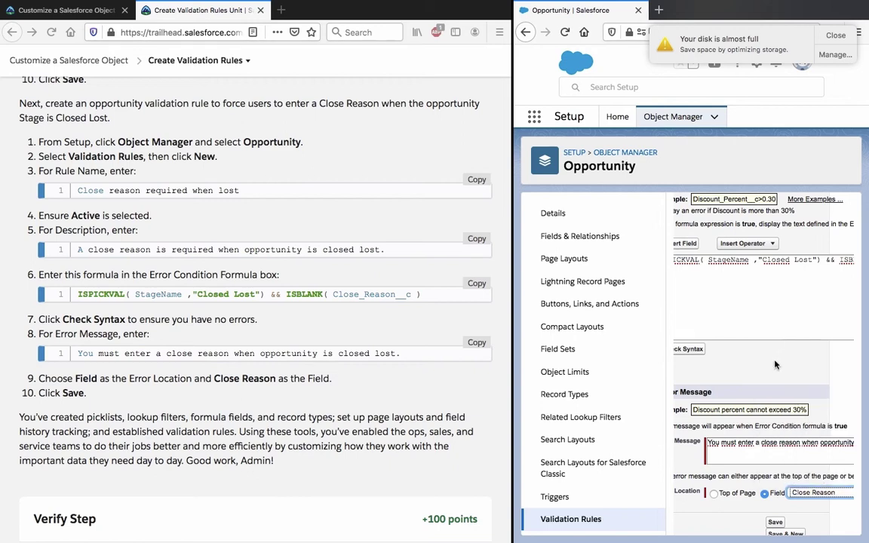
scroll(776, 365, down, 1)
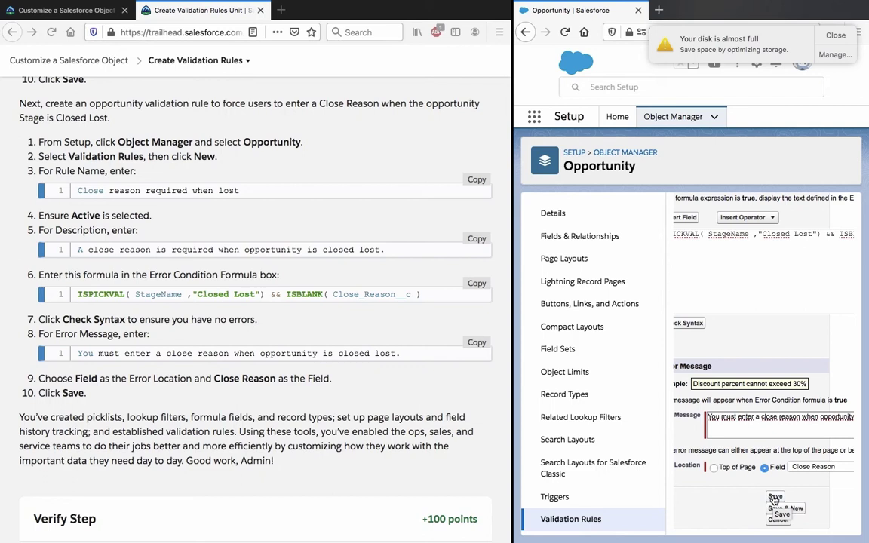
click(775, 497)
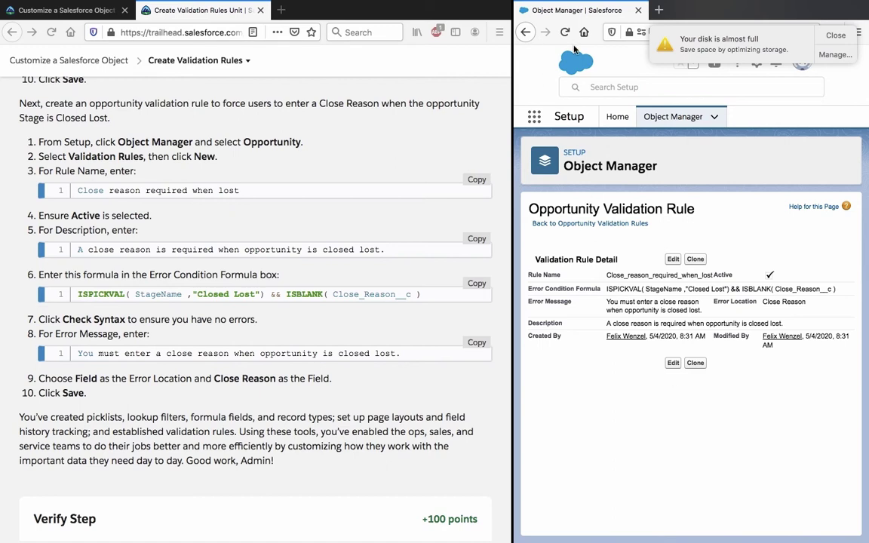
click(534, 117)
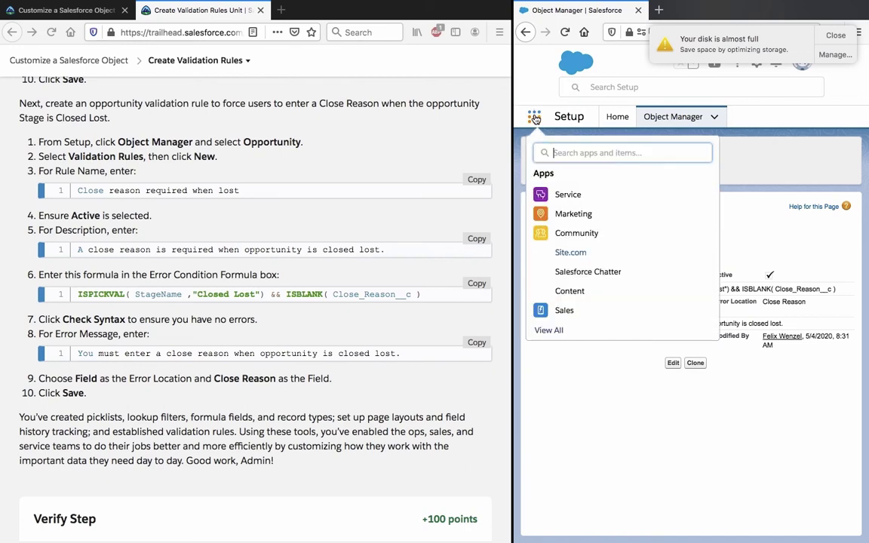
- Launch the Sales app in a new browser tab and switch to its Home page
right_click(578, 317)
click(579, 315)
scroll(389, 306, up, 5)
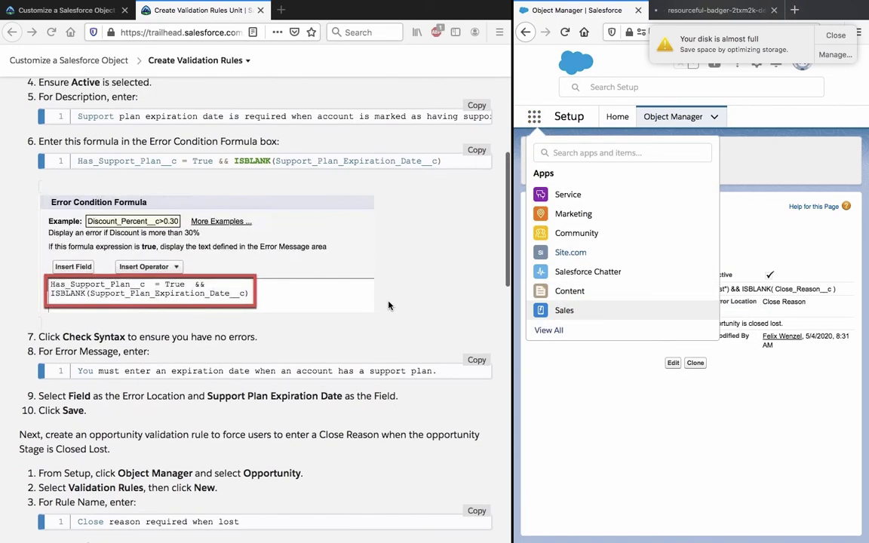
scroll(389, 305, up, 3)
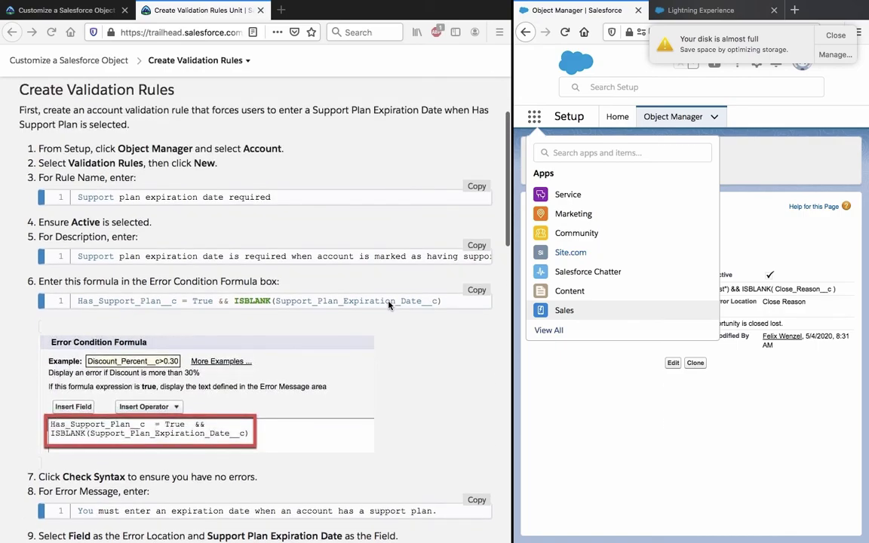
scroll(389, 306, down, 10)
scroll(390, 305, up, 7)
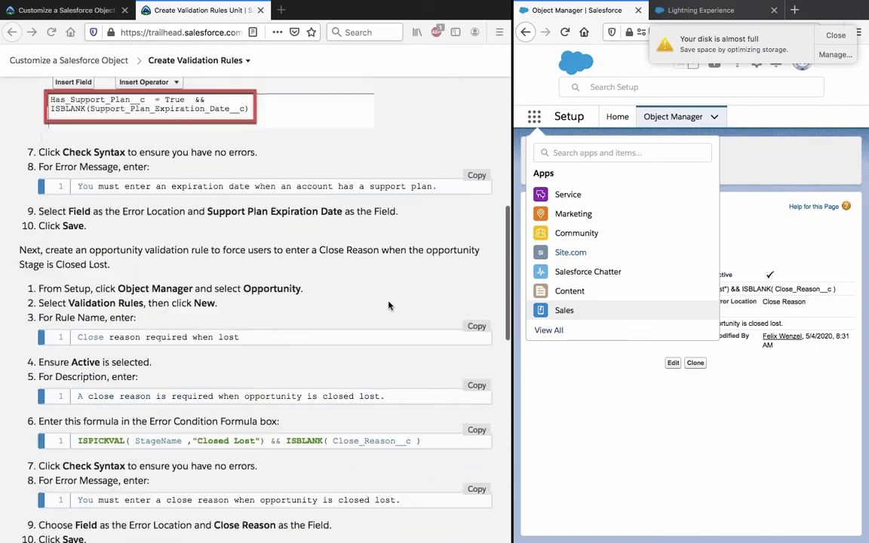
scroll(389, 305, up, 4)
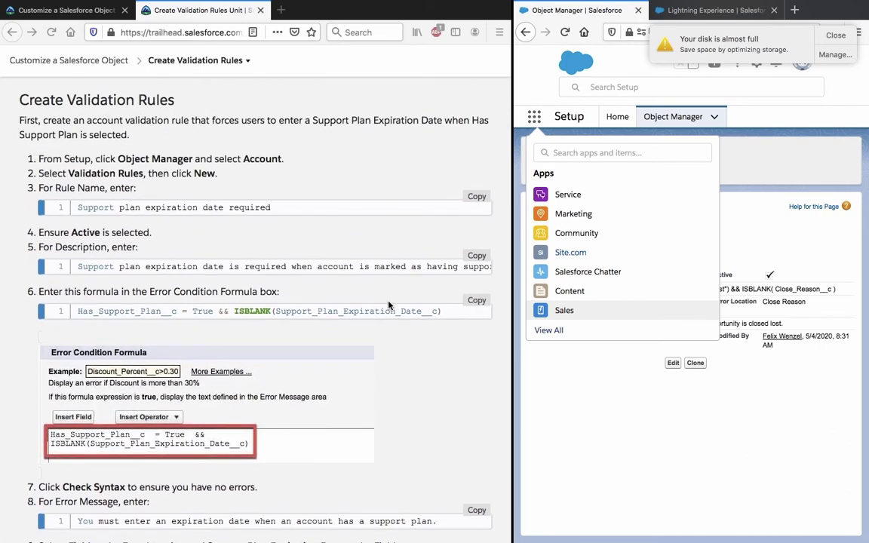
click(693, 10)
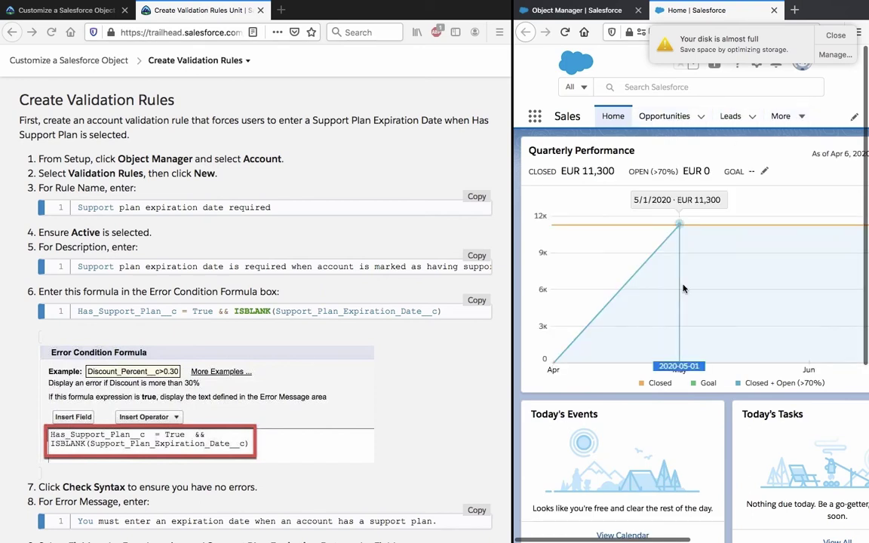
scroll(684, 288, down, 3)
- Review Edge Communications in its Edit form, cancel, then open the Edge Emergency Generator opportunity
click(601, 339)
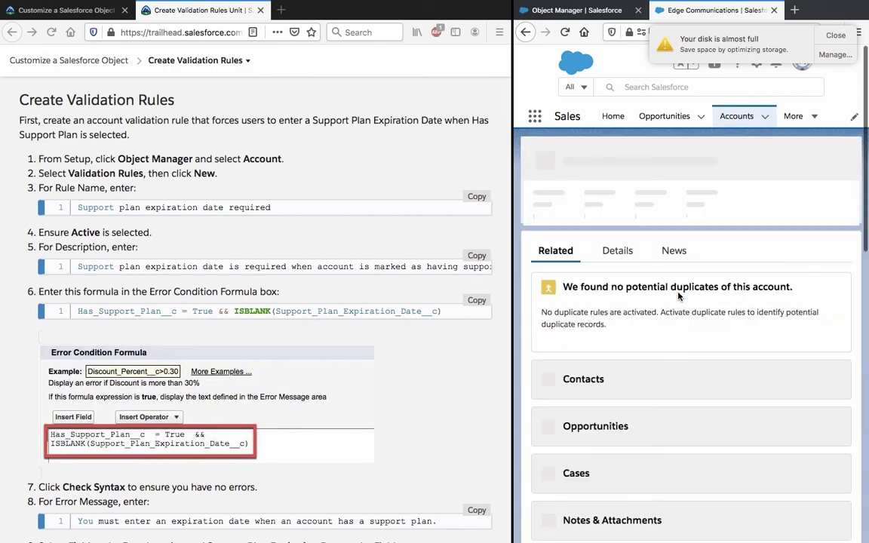
scroll(678, 295, down, 5)
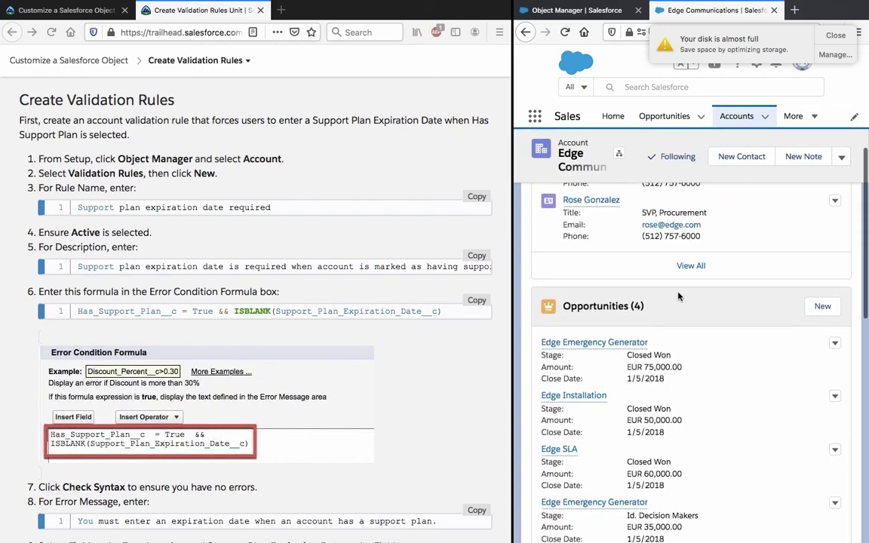
scroll(679, 294, up, 5)
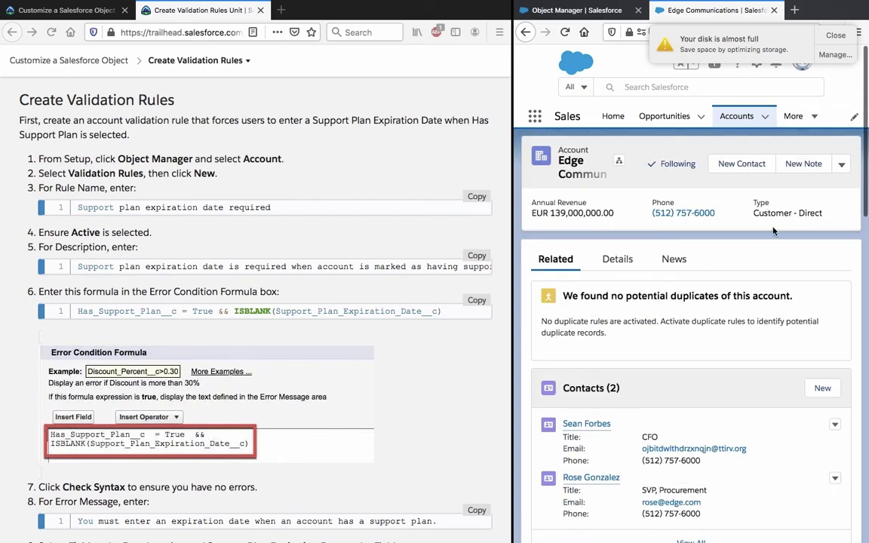
click(841, 164)
click(770, 294)
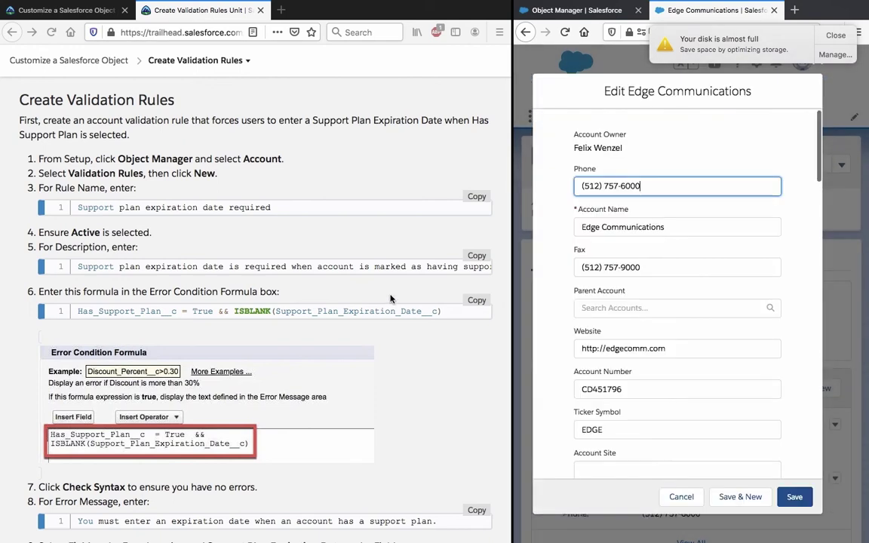
scroll(587, 302, down, 10)
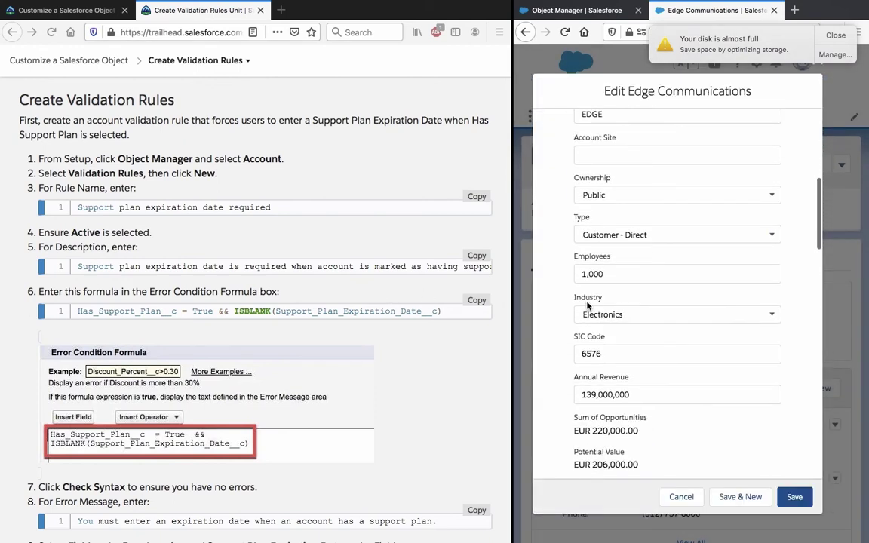
scroll(588, 302, down, 10)
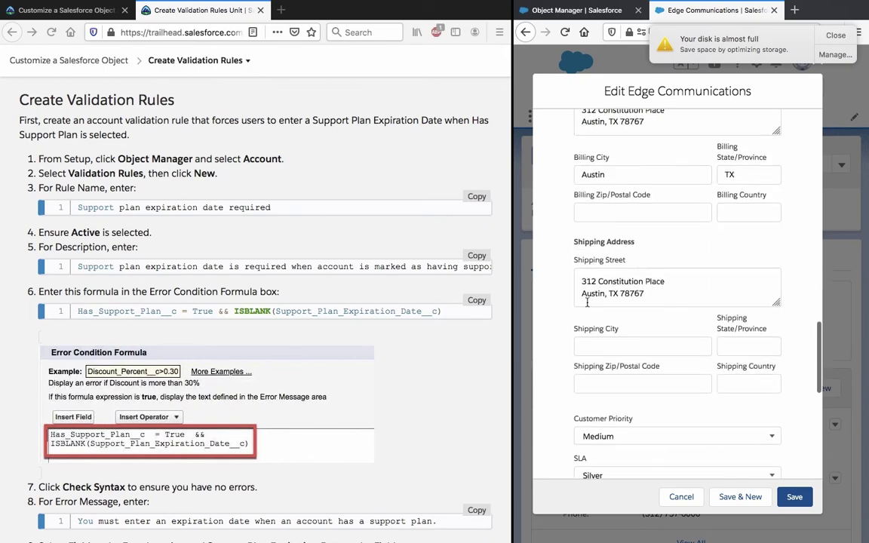
click(681, 499)
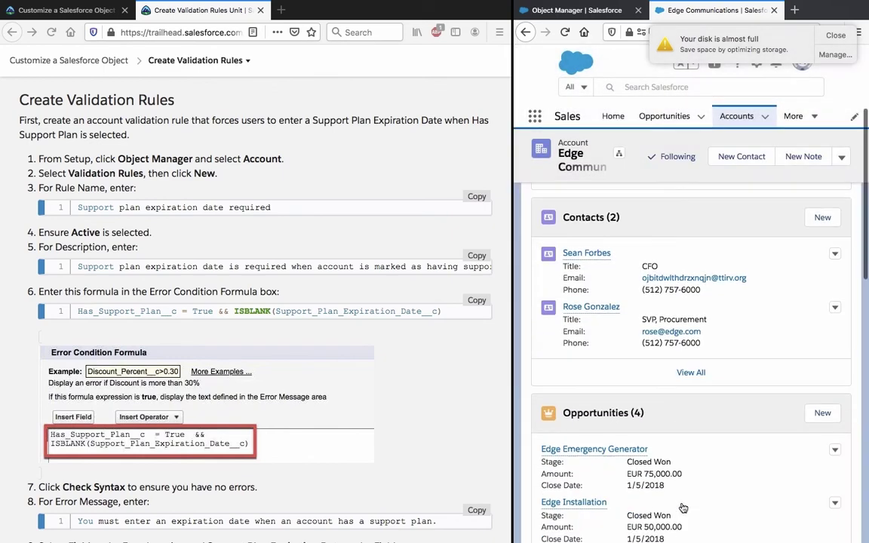
scroll(594, 269, down, 2)
click(594, 267)
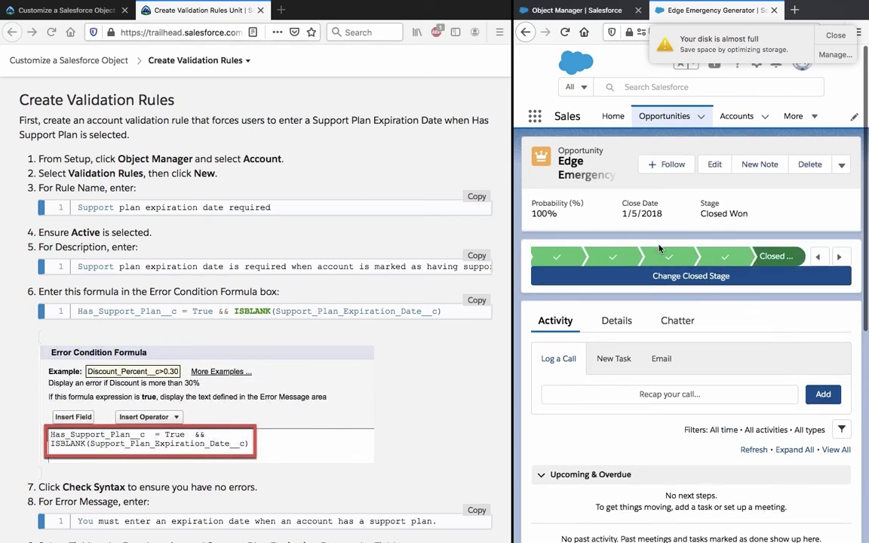
- Set Edge Emergency Generator's stage to Closed Lost and save, triggering the close-reason error
click(724, 168)
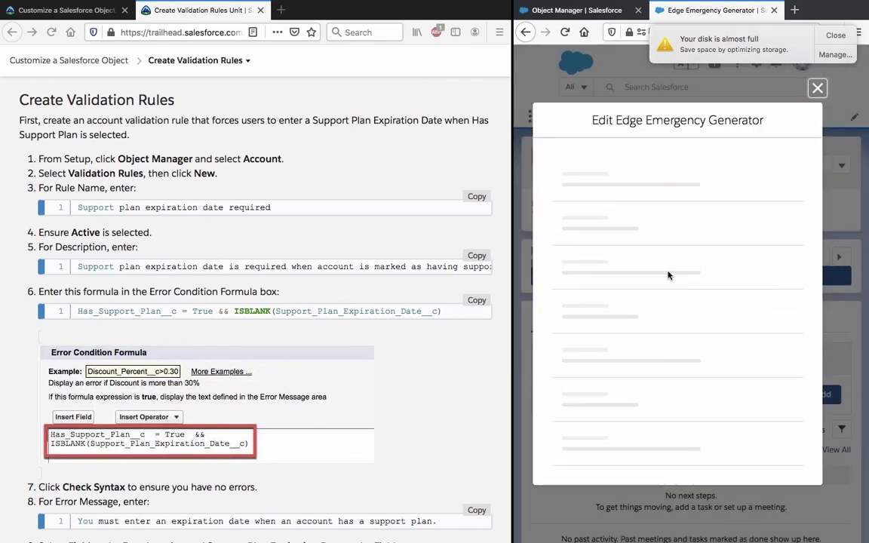
scroll(668, 273, down, 5)
scroll(668, 272, down, 10)
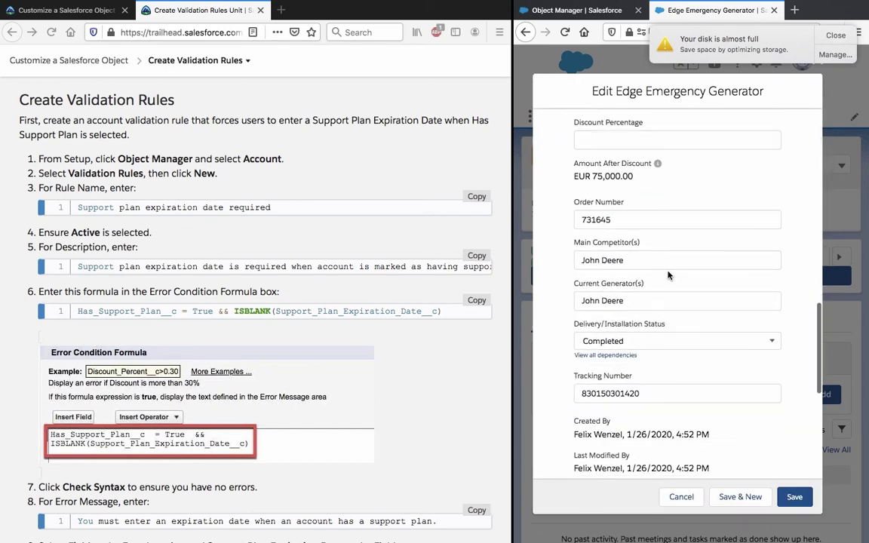
scroll(670, 277, up, 8)
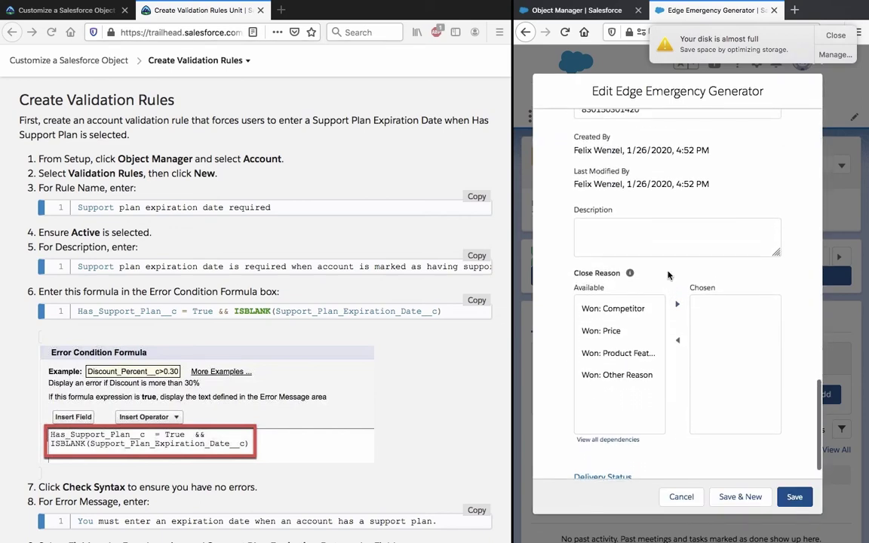
scroll(668, 275, up, 10)
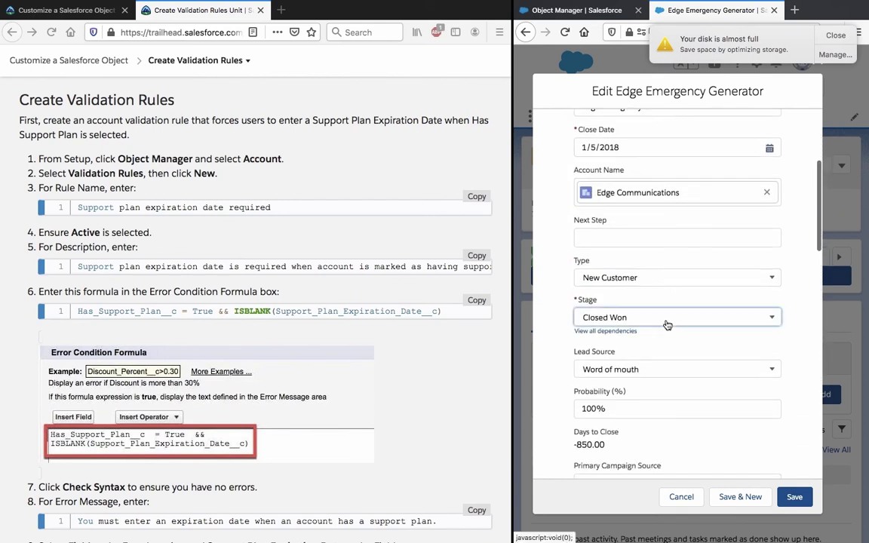
click(612, 318)
scroll(668, 367, down, 3)
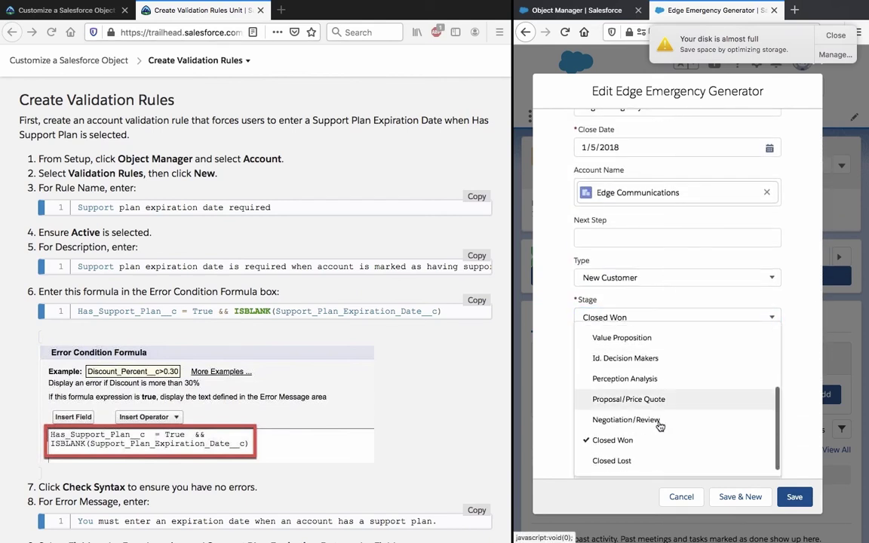
click(656, 461)
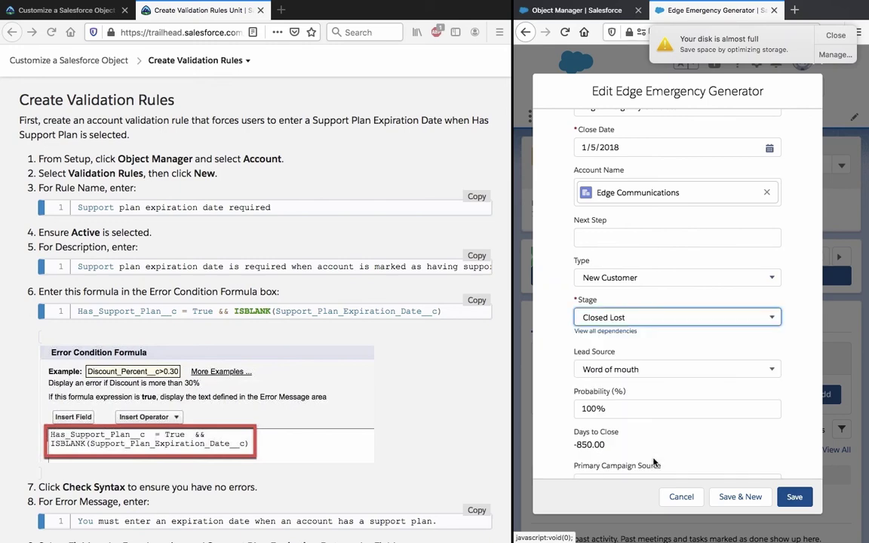
click(795, 497)
scroll(774, 339, down, 15)
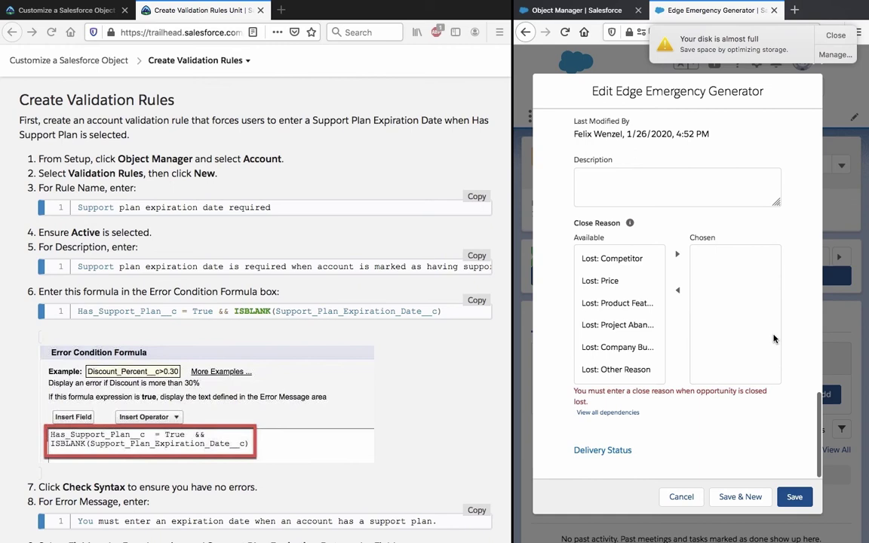
triple_click(705, 396)
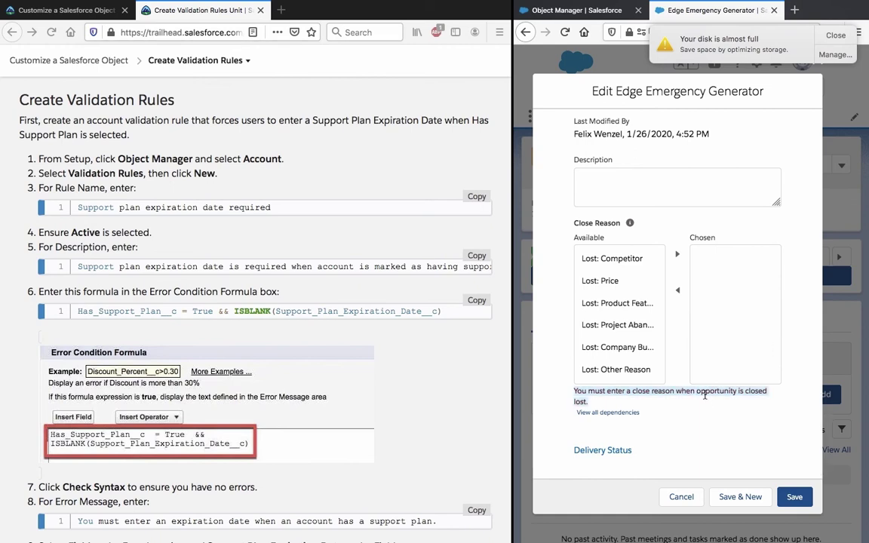
- Choose Lost: Competitor as the close reason and save Edge Emergency Generator as Closed Lost
click(705, 395)
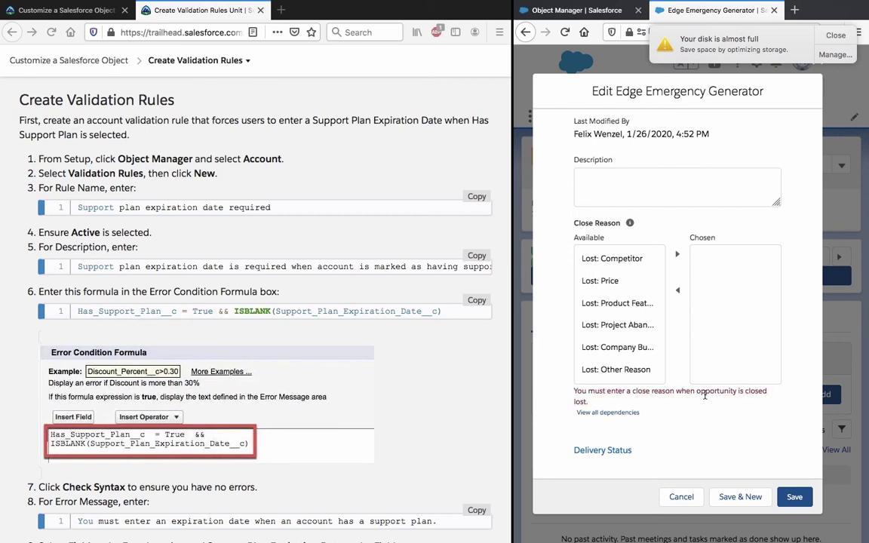
click(625, 267)
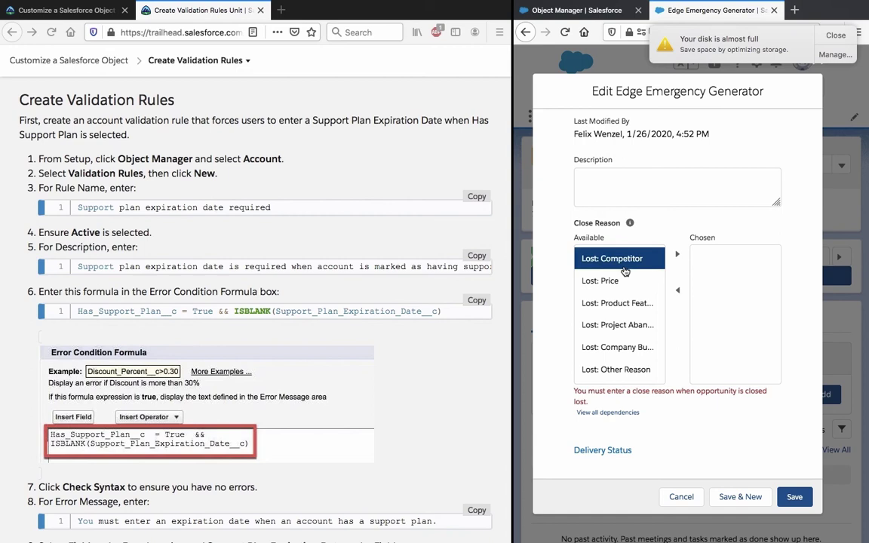
click(680, 256)
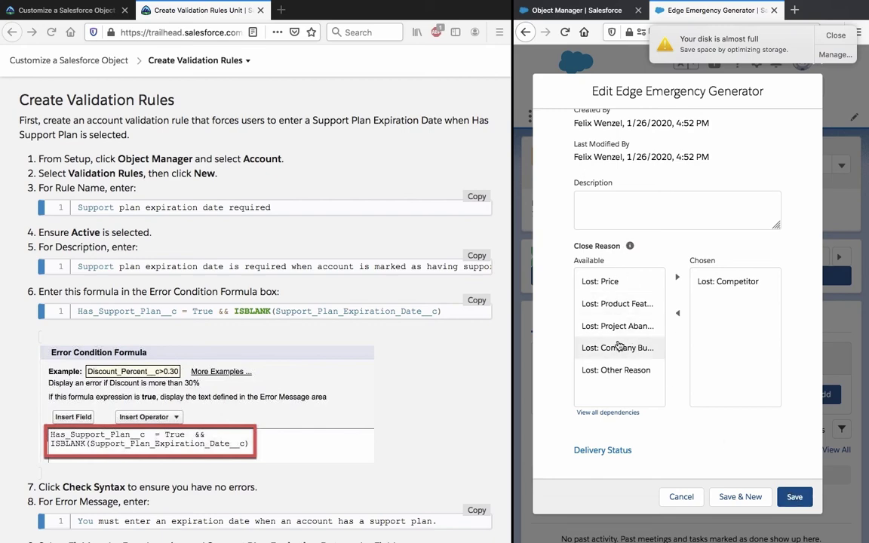
click(795, 498)
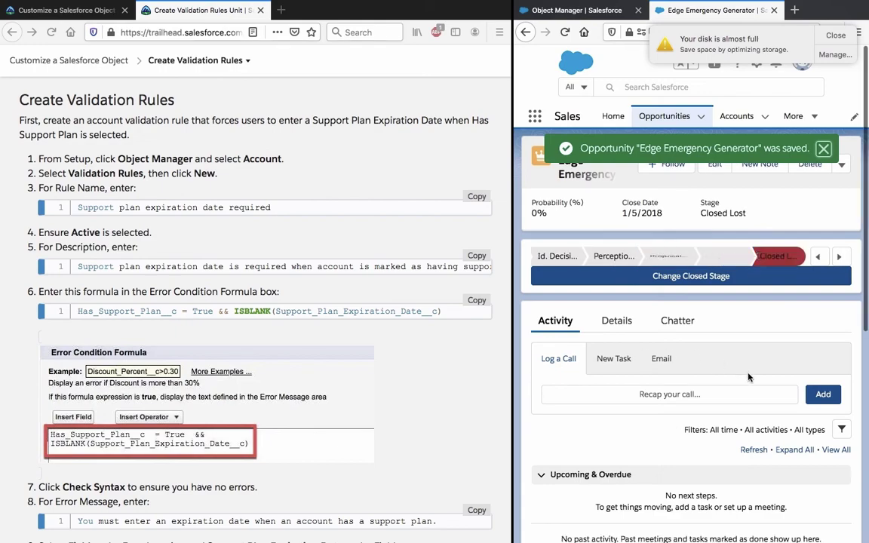
- Verify the Create Validation Rules step in Trailhead to earn 100 points and the badge
scroll(436, 332, down, 5)
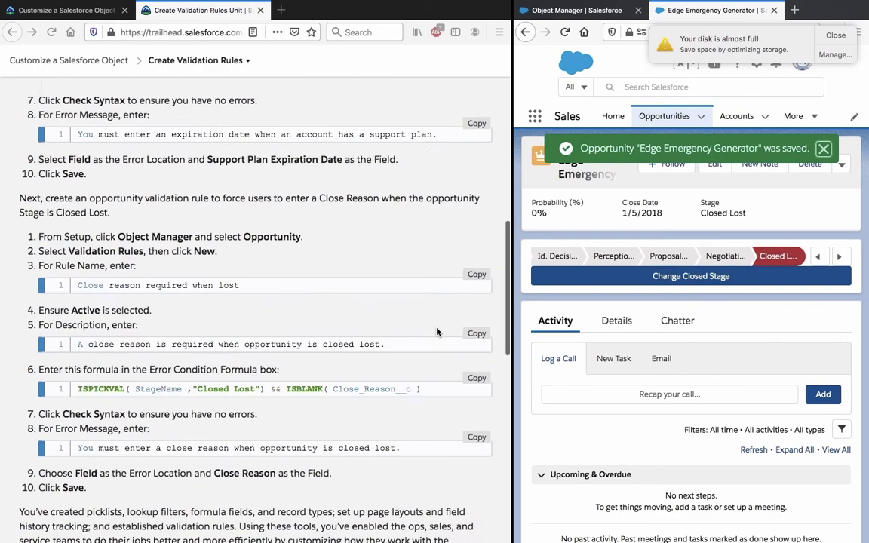
scroll(436, 332, down, 10)
scroll(219, 239, up, 3)
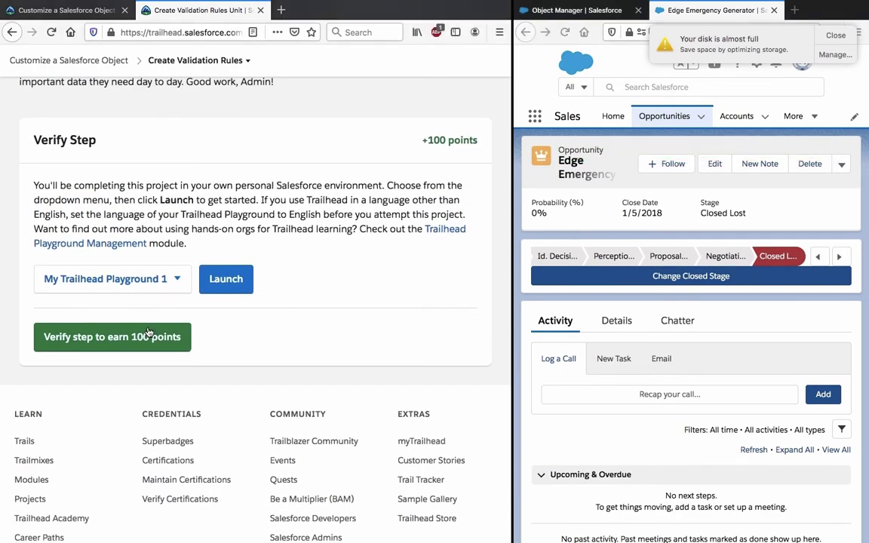
click(149, 333)
scroll(354, 317, up, 2)
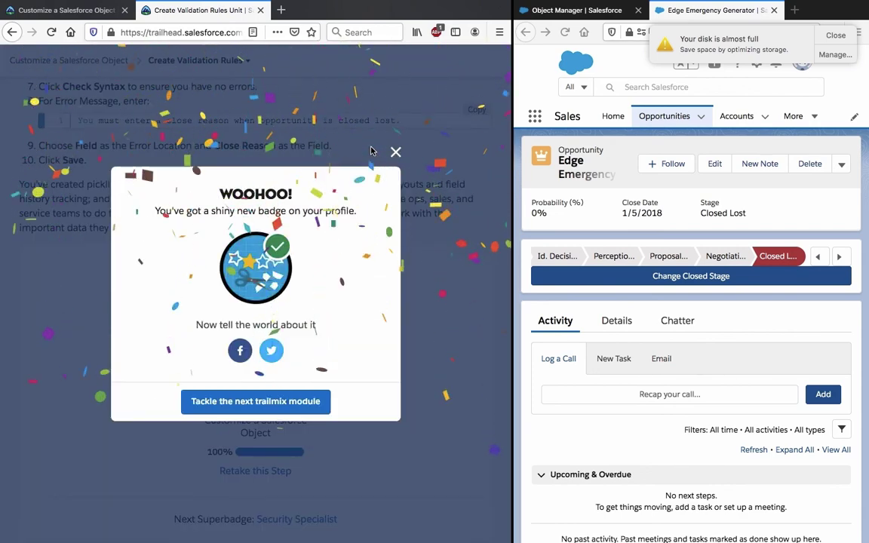
double_click(264, 195)
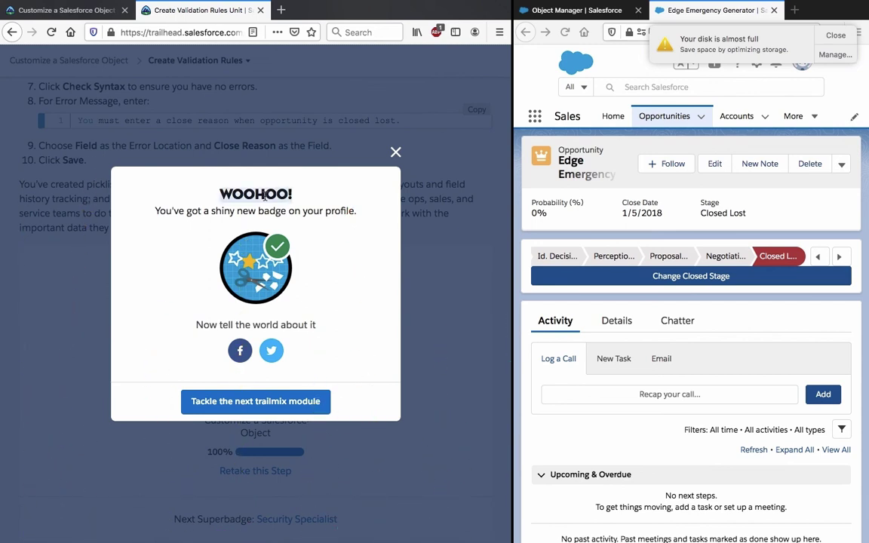